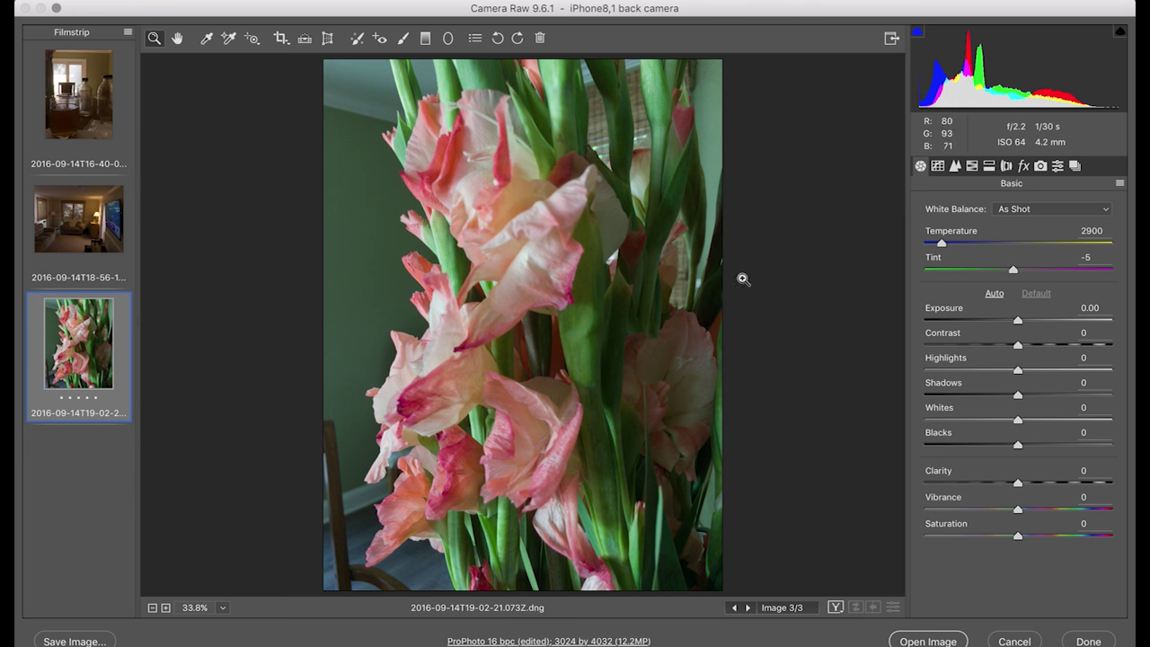
# Step: Apply Auto tone to the gladiolus, giving Exposure +0.90, Contrast +9, Whites +27 and Blacks -24
pyautogui.click(994, 293)
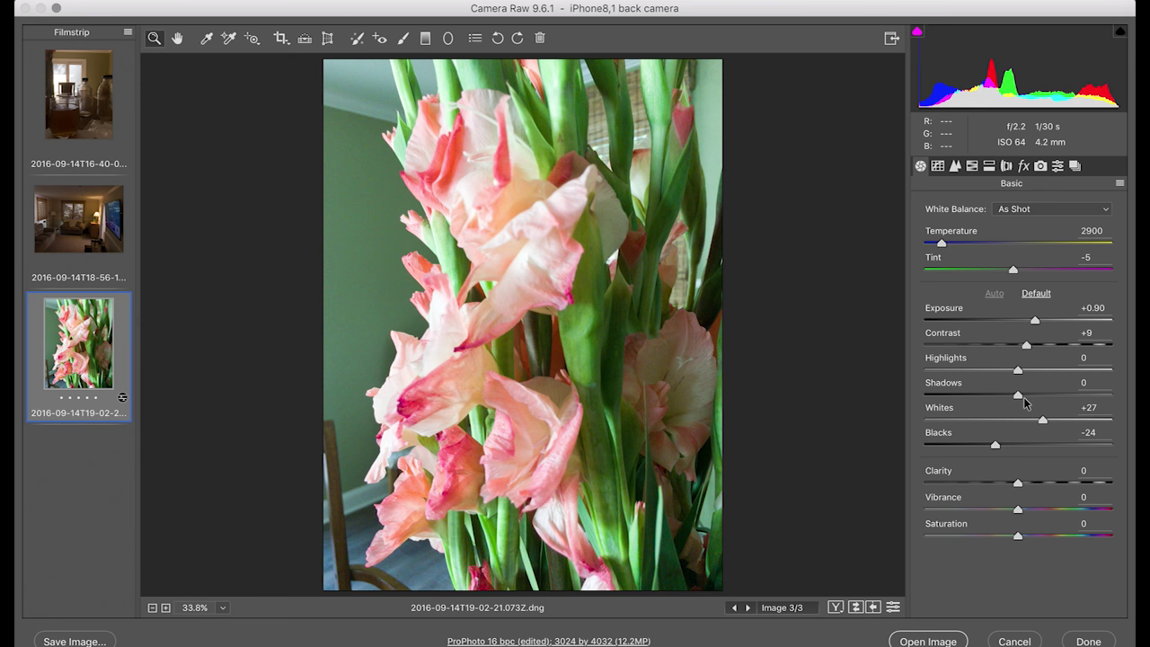
# Step: Drag the Basic sliders to Whites +33, Shadows -66, Highlights -69, Blacks -45 and Clarity +74
pyautogui.moveTo(1047, 420); pyautogui.dragTo(955, 415)
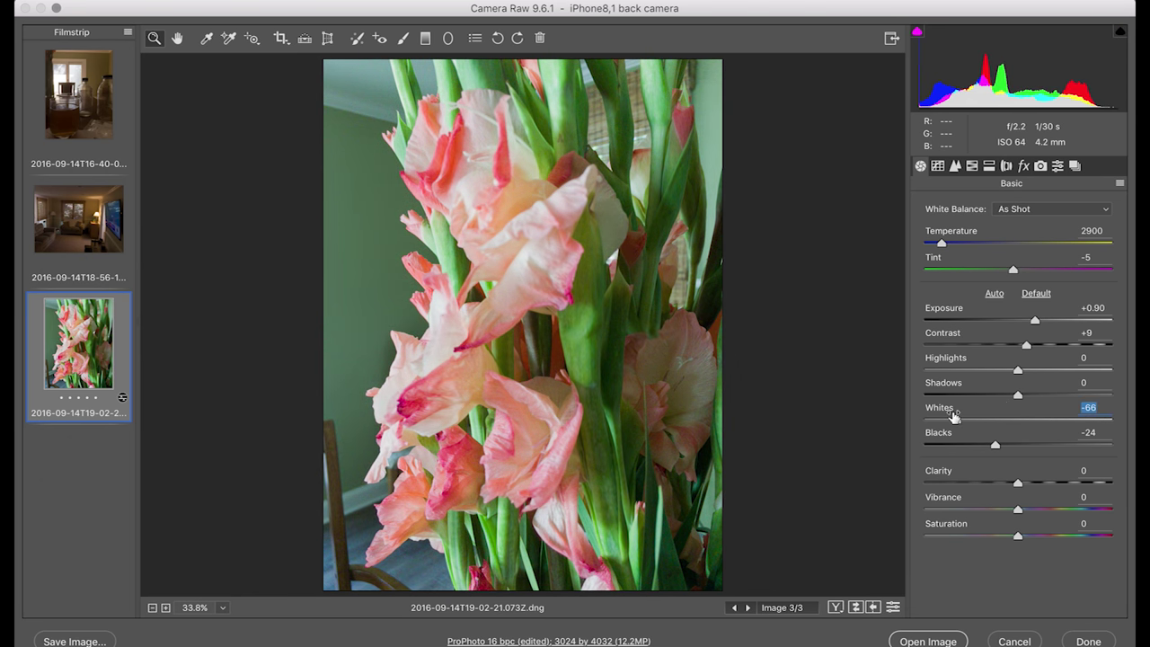
pyautogui.moveTo(1021, 399); pyautogui.dragTo(977, 449)
pyautogui.moveTo(1031, 485); pyautogui.dragTo(1088, 487)
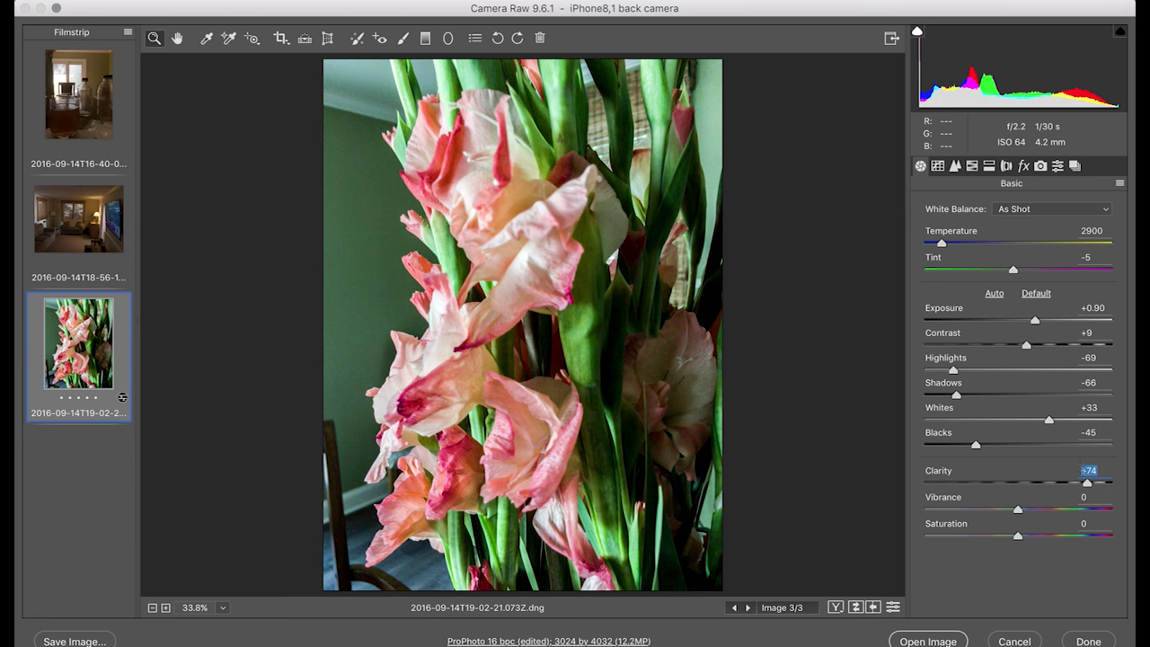
# Step: Apply the Medium Contrast point curve and magnify the preview to 200%
pyautogui.click(937, 166)
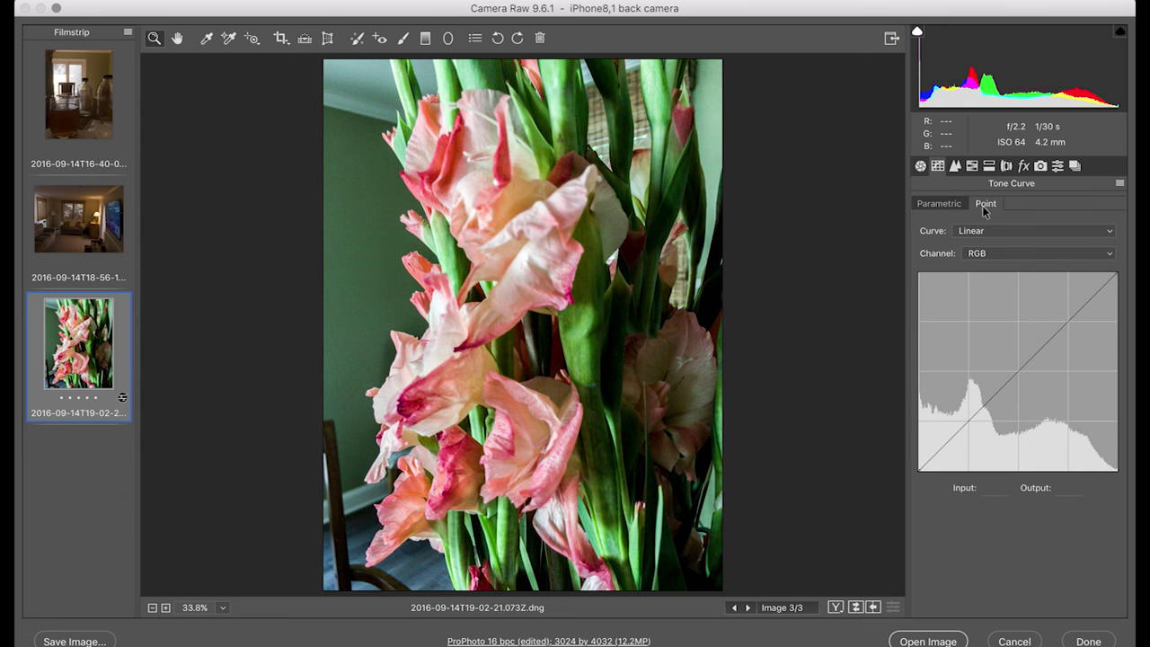
pyautogui.click(992, 231)
pyautogui.click(992, 243)
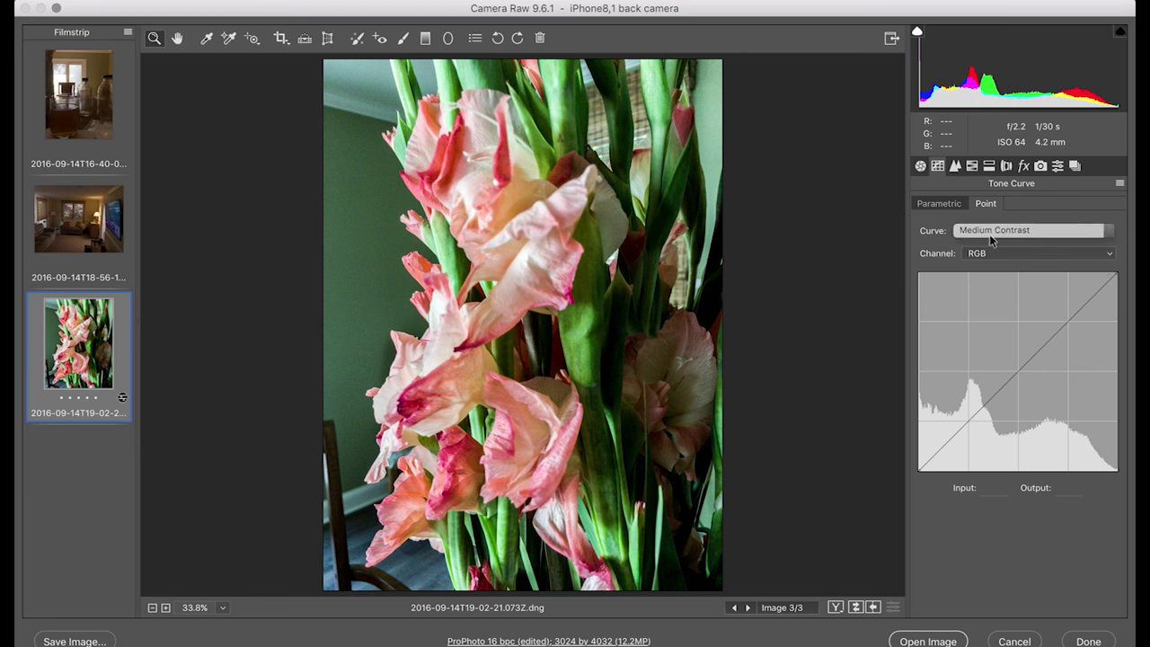
pyautogui.click(954, 166)
pyautogui.click(746, 356)
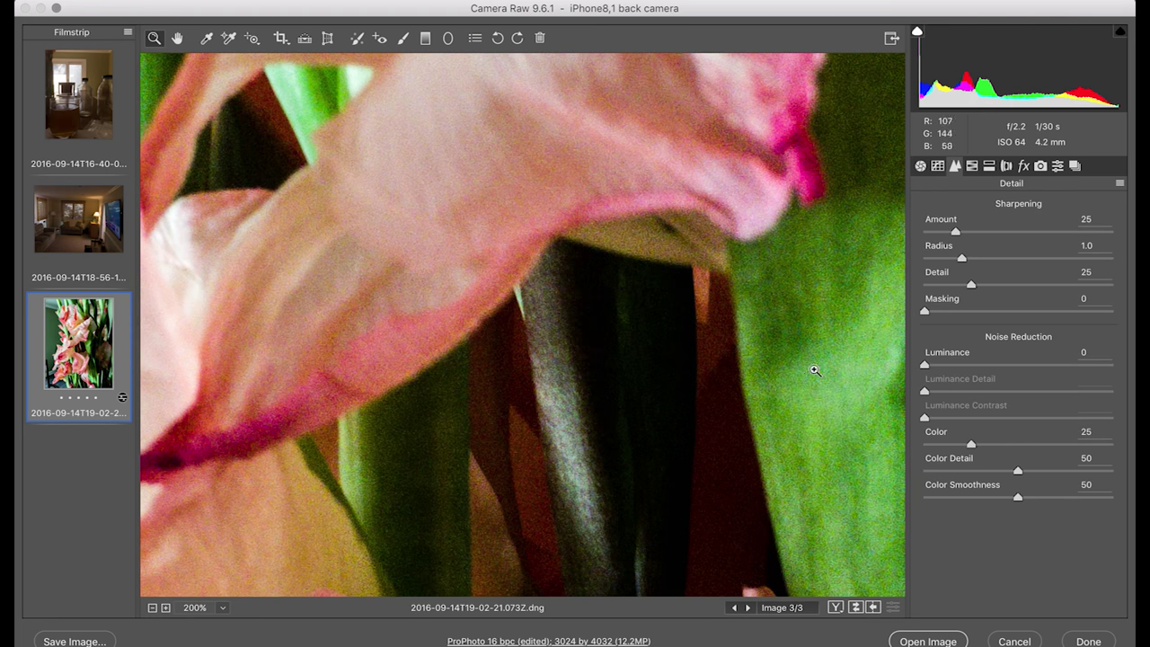
# Step: Sharpen the gladiolus petals with Amount 149, Masking 80 and Radius 1.8
pyautogui.moveTo(817, 393); pyautogui.dragTo(744, 280)
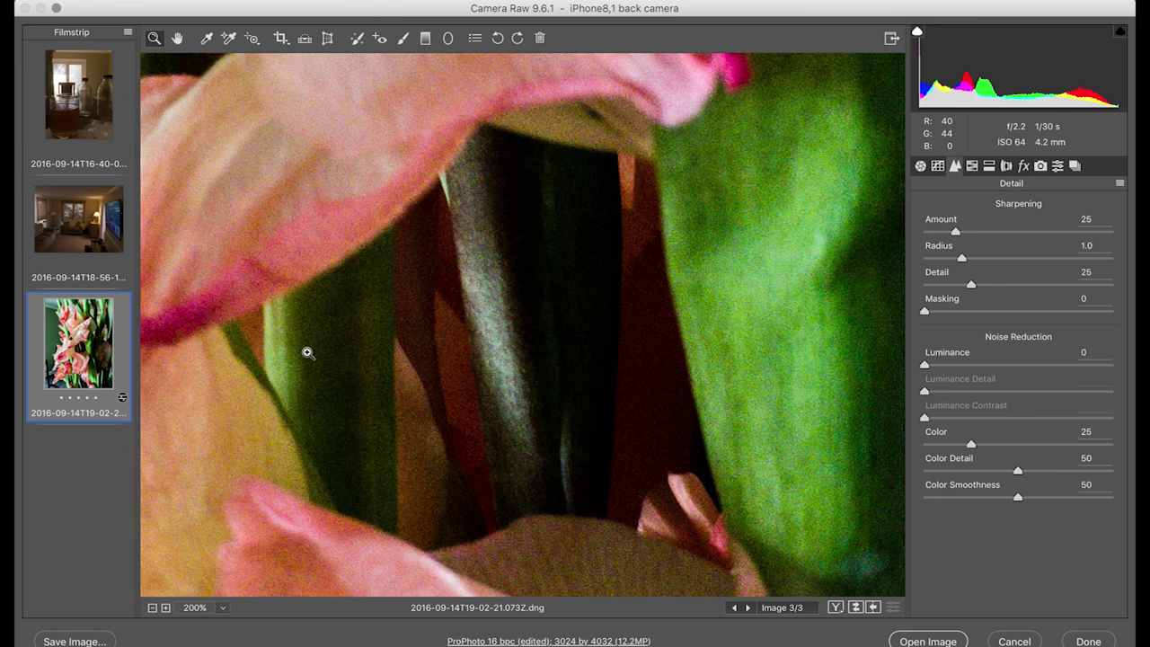
pyautogui.moveTo(274, 257); pyautogui.dragTo(673, 197)
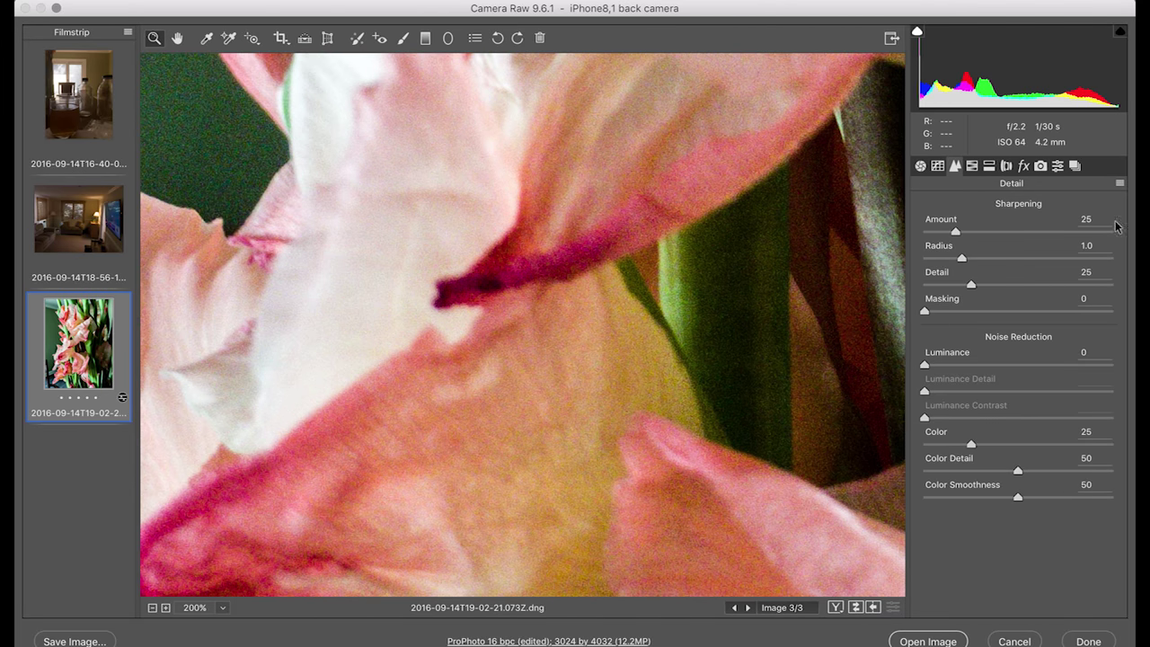
pyautogui.moveTo(1041, 232); pyautogui.dragTo(1111, 232)
pyautogui.moveTo(925, 311); pyautogui.dragTo(1074, 319)
pyautogui.press('super+0')
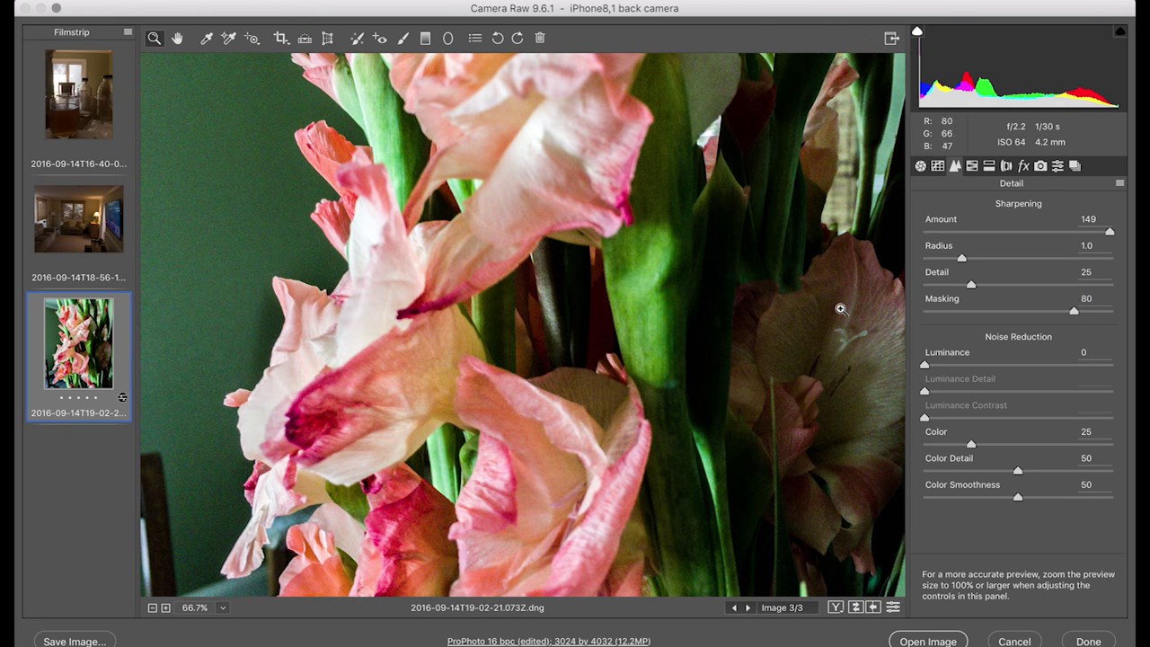
pyautogui.moveTo(968, 260); pyautogui.dragTo(1023, 262)
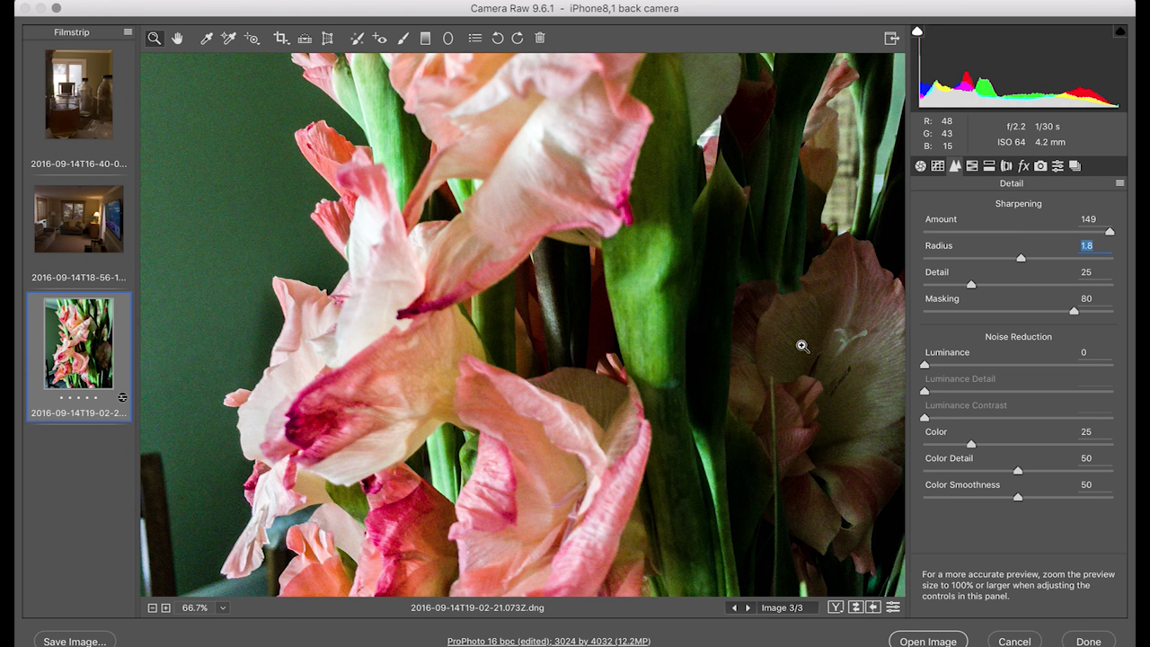
# Step: Reduce noise to Luminance 52, Luminance Contrast 26 and Color 70, then view before/after side by side
pyautogui.moveTo(949, 367); pyautogui.dragTo(1022, 360)
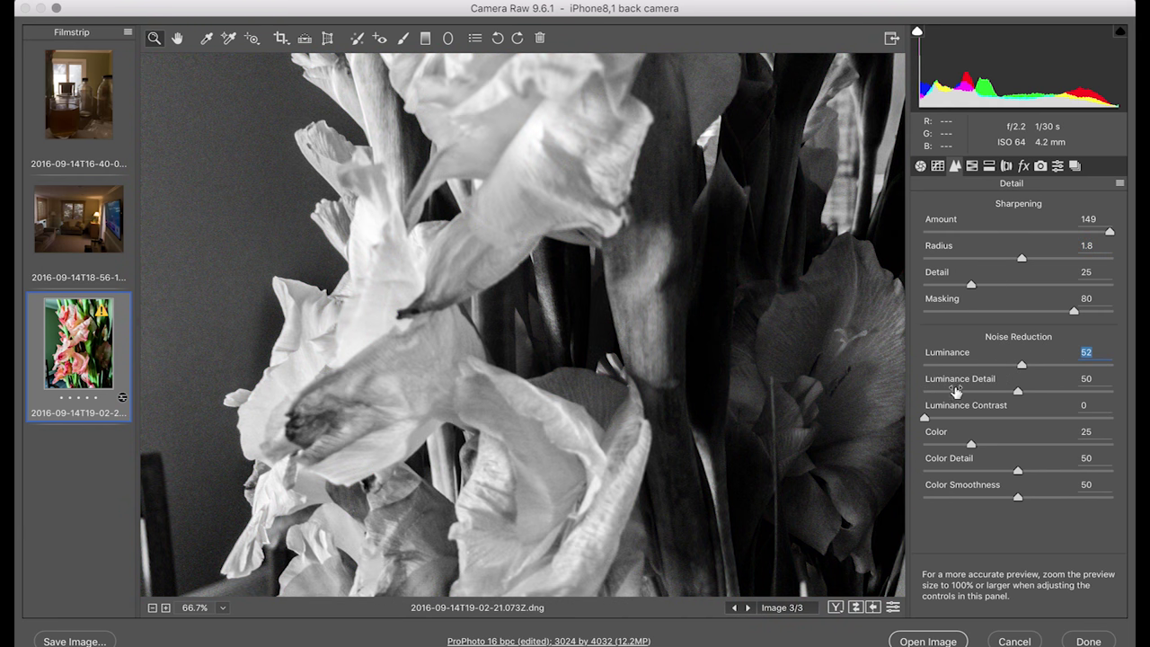
pyautogui.moveTo(949, 415); pyautogui.dragTo(1056, 449)
pyautogui.press('alt')
pyautogui.click(833, 608)
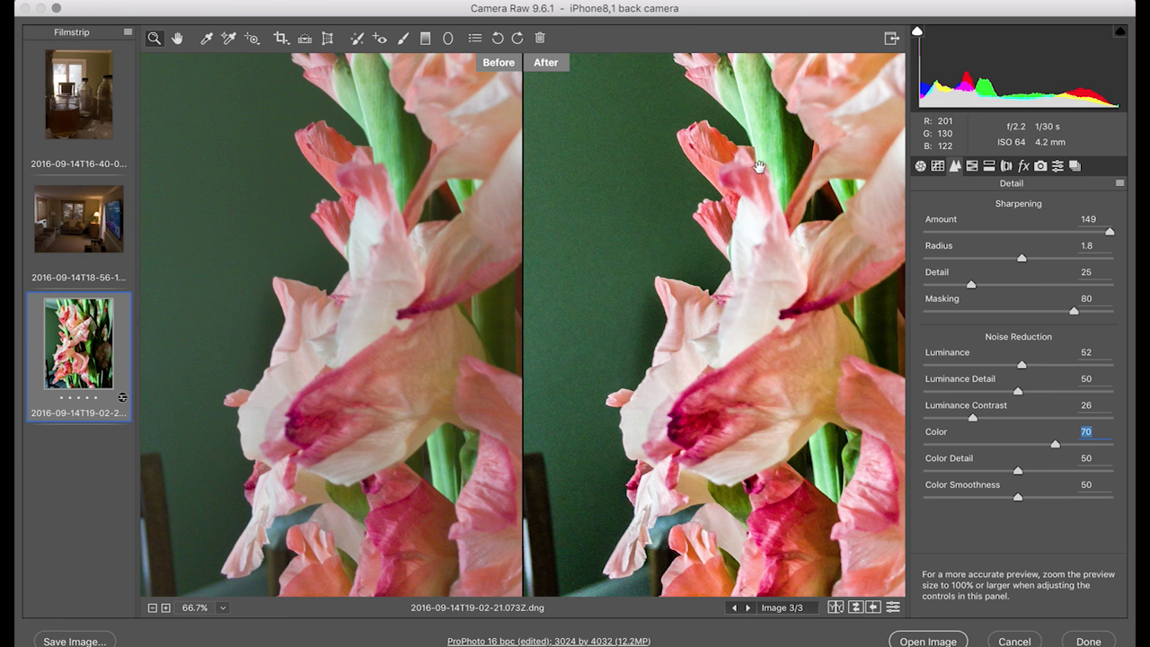
pyautogui.moveTo(738, 175); pyautogui.dragTo(756, 347)
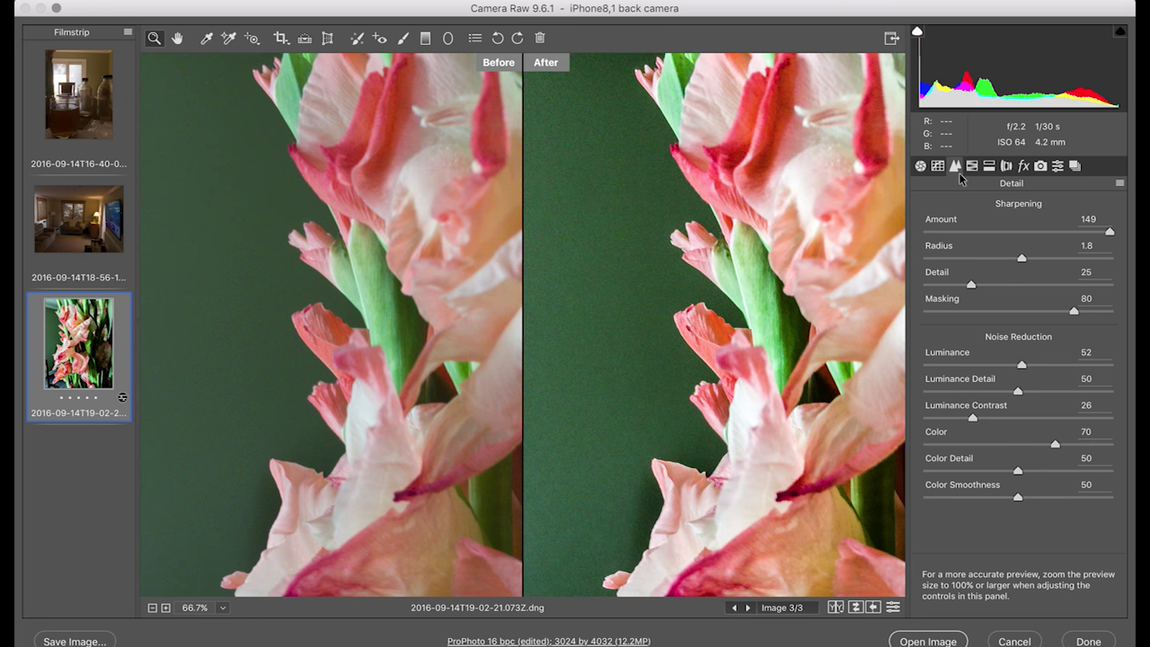
pyautogui.press('super+0')
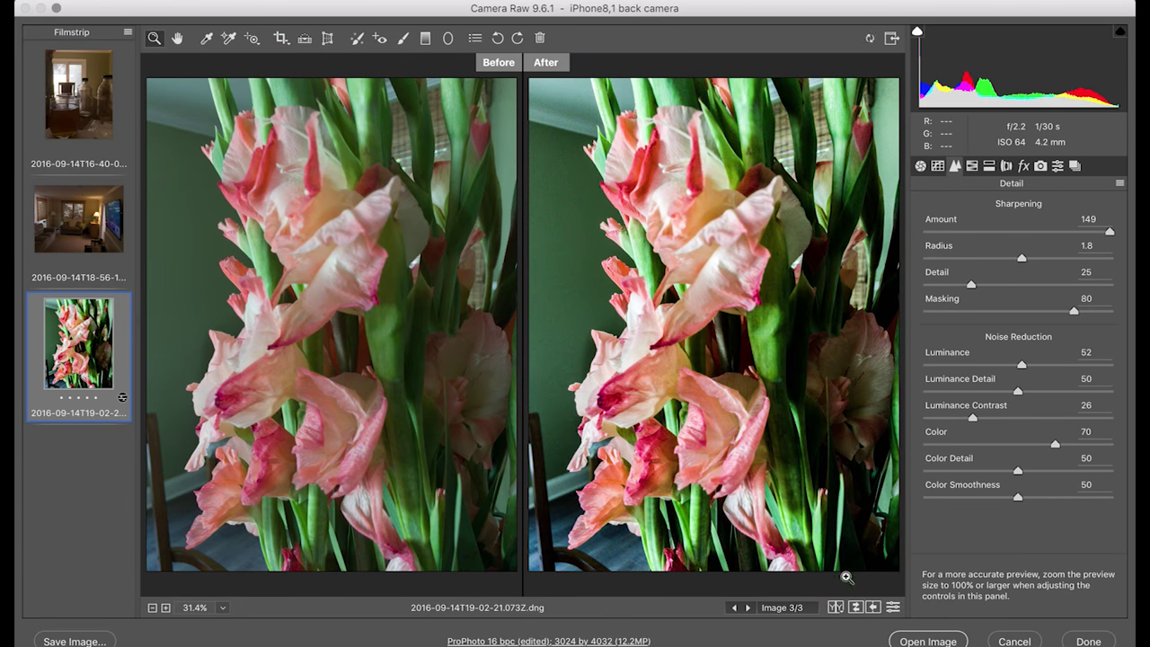
pyautogui.click(838, 608)
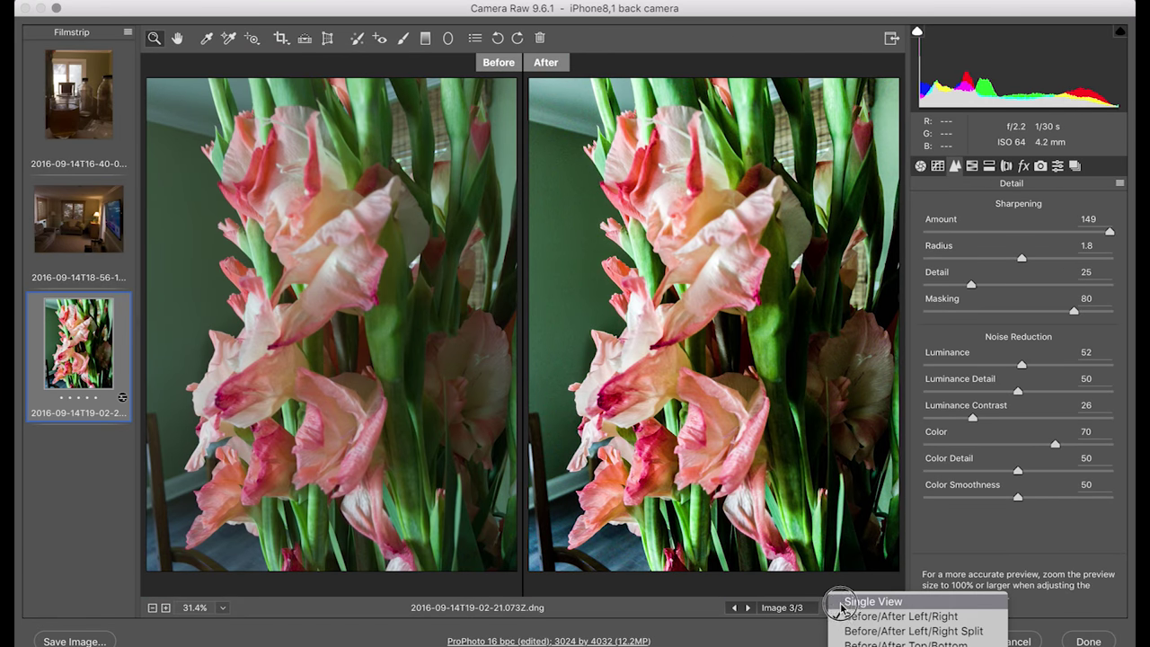
pyautogui.click(841, 604)
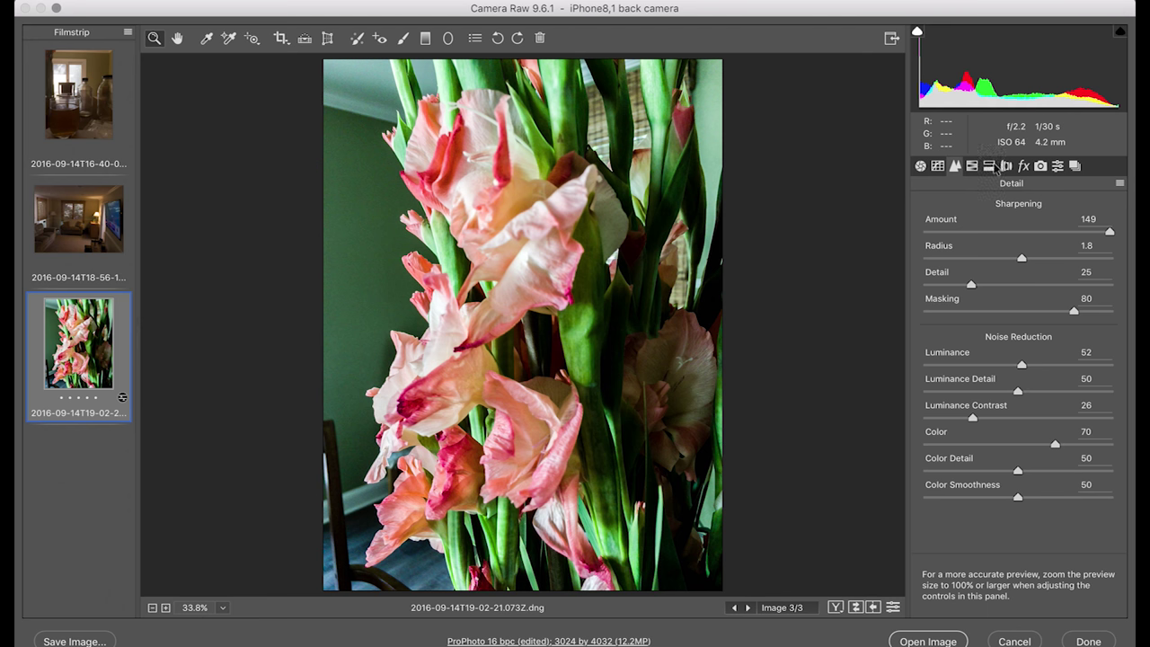
# Step: Use the Targeted Adjustment Saturation tool on petals and stems: Reds +14, Oranges +59, Yellows -65, Greens +18, Aquas +42
pyautogui.click(972, 167)
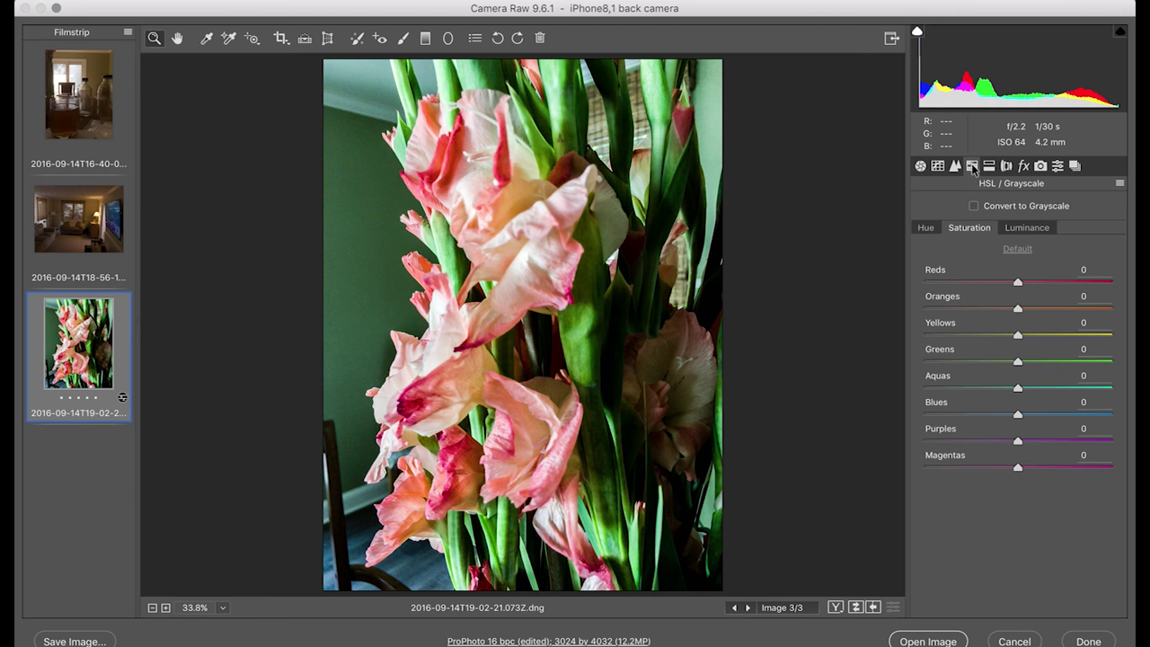
pyautogui.click(252, 40)
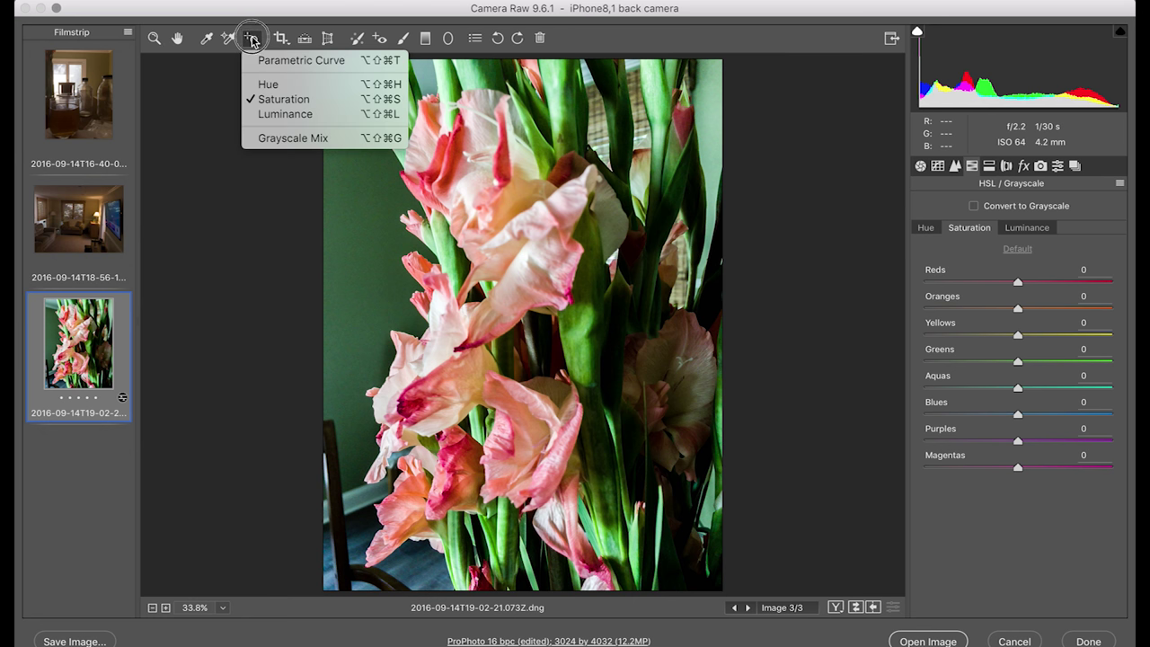
pyautogui.click(280, 99)
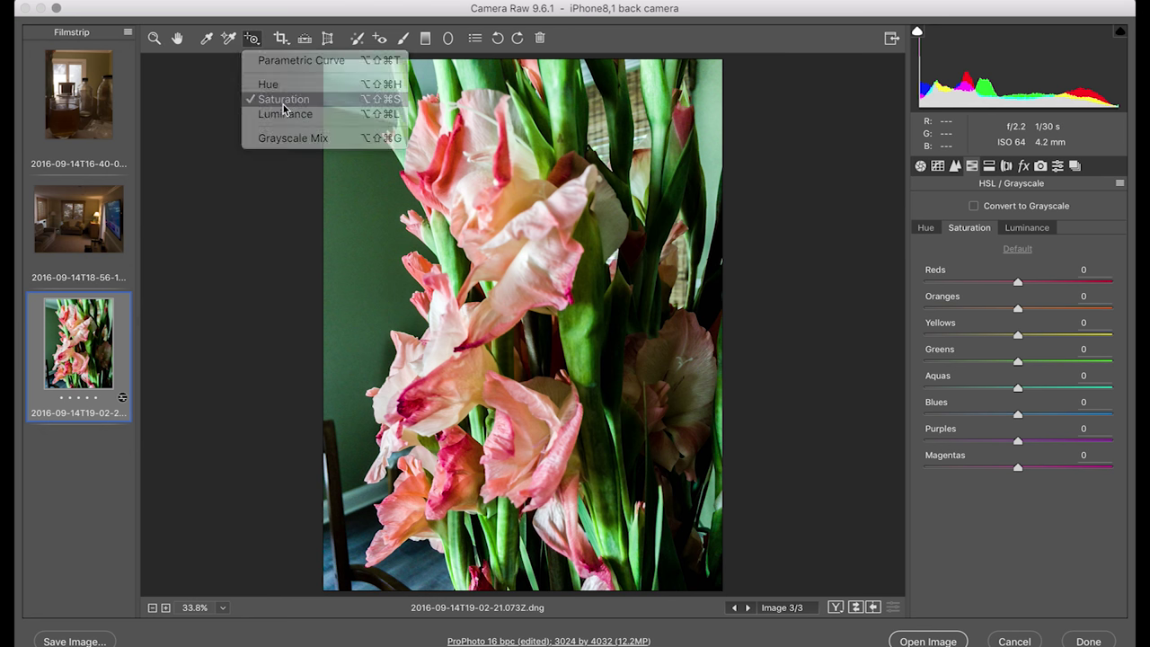
pyautogui.moveTo(519, 269); pyautogui.dragTo(520, 261)
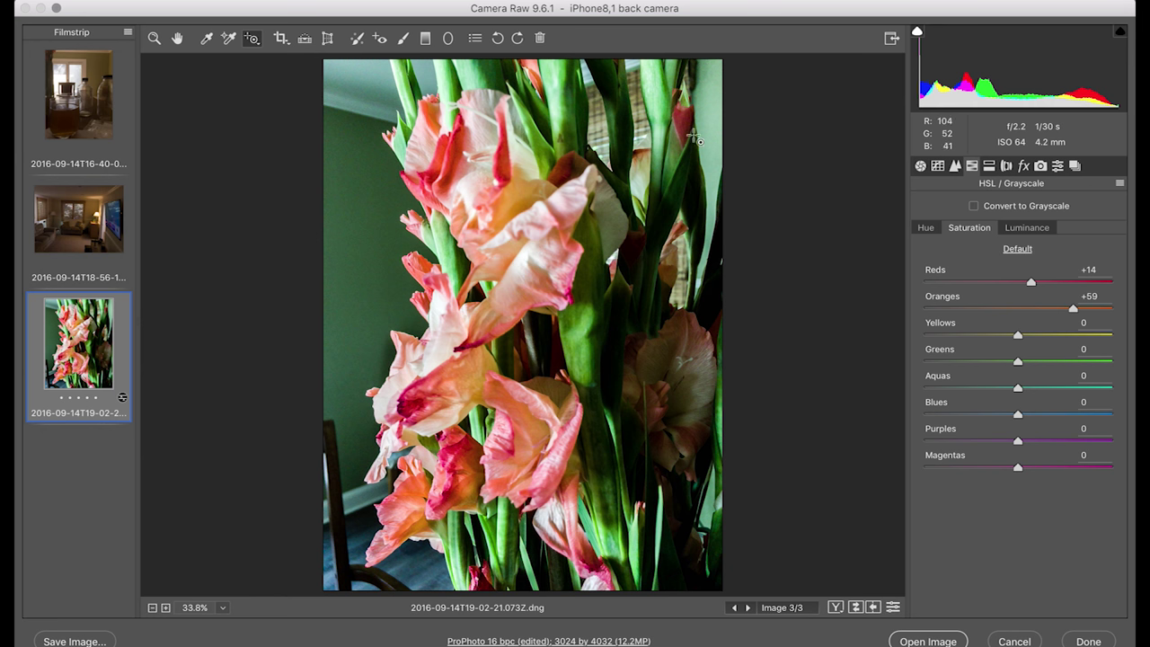
pyautogui.moveTo(710, 144); pyautogui.dragTo(709, 99)
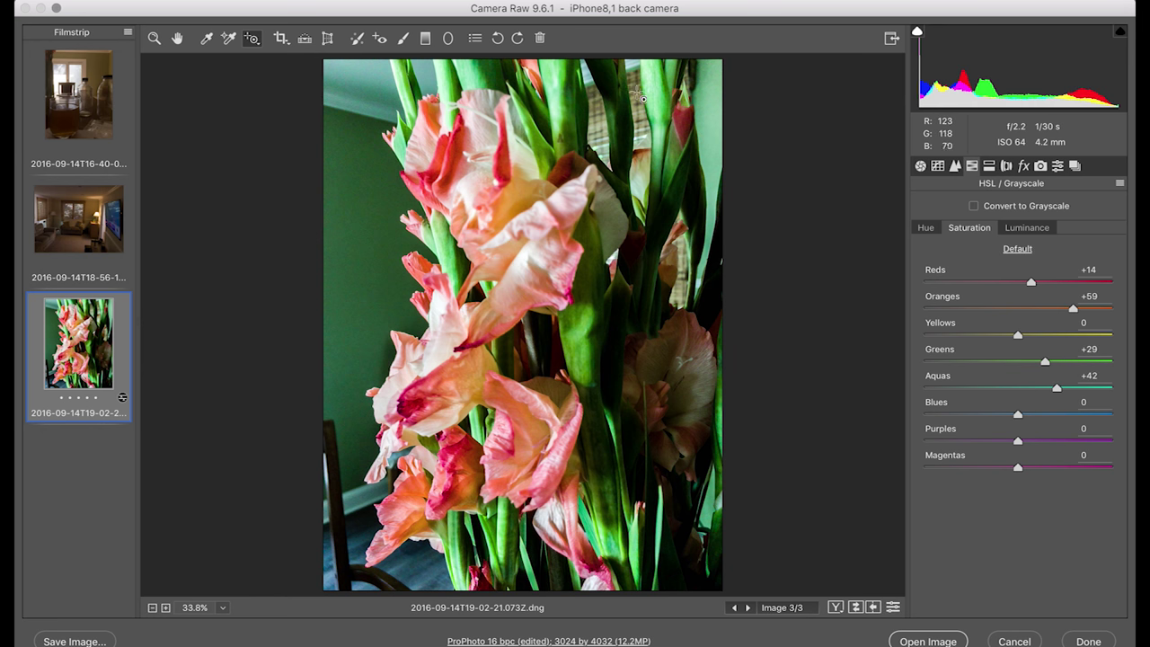
pyautogui.moveTo(638, 101); pyautogui.dragTo(645, 148)
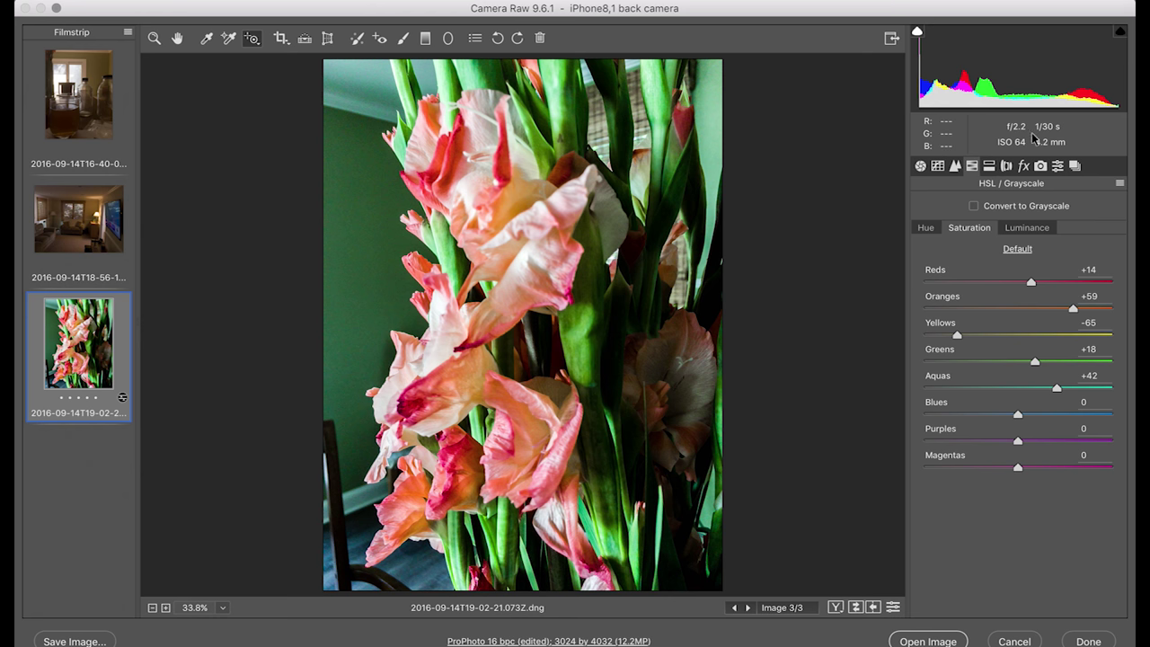
# Step: Add an edge-darkening vignette and a lower-left graduated filter at Exposure -3.00
pyautogui.click(1023, 167)
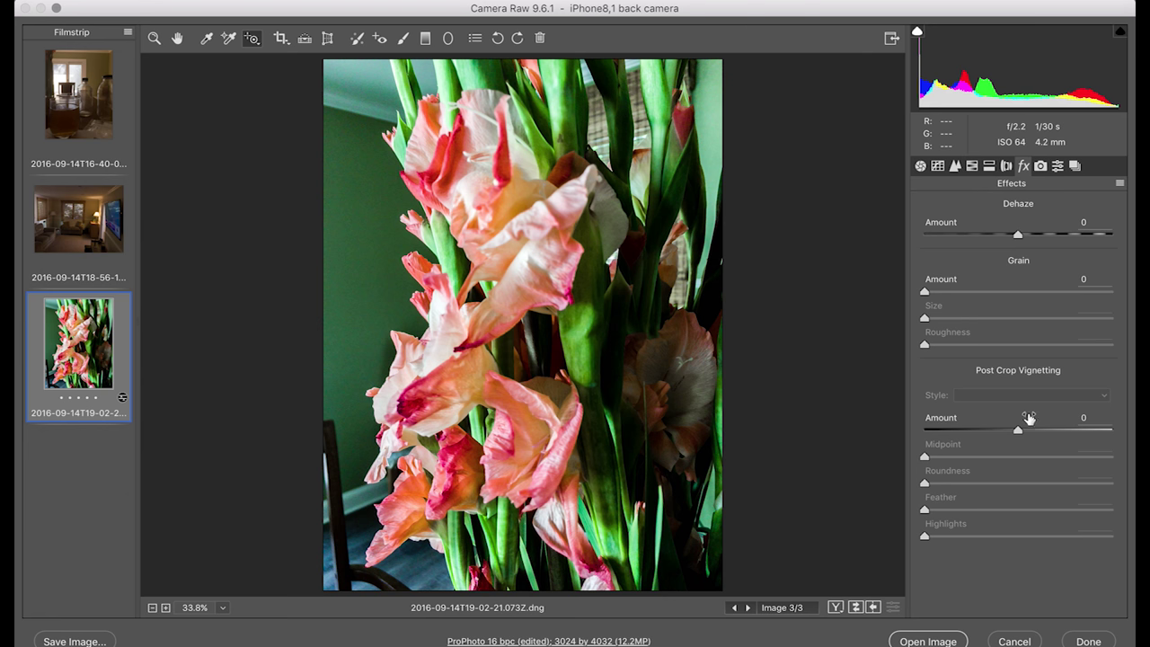
pyautogui.moveTo(1018, 430); pyautogui.dragTo(983, 434)
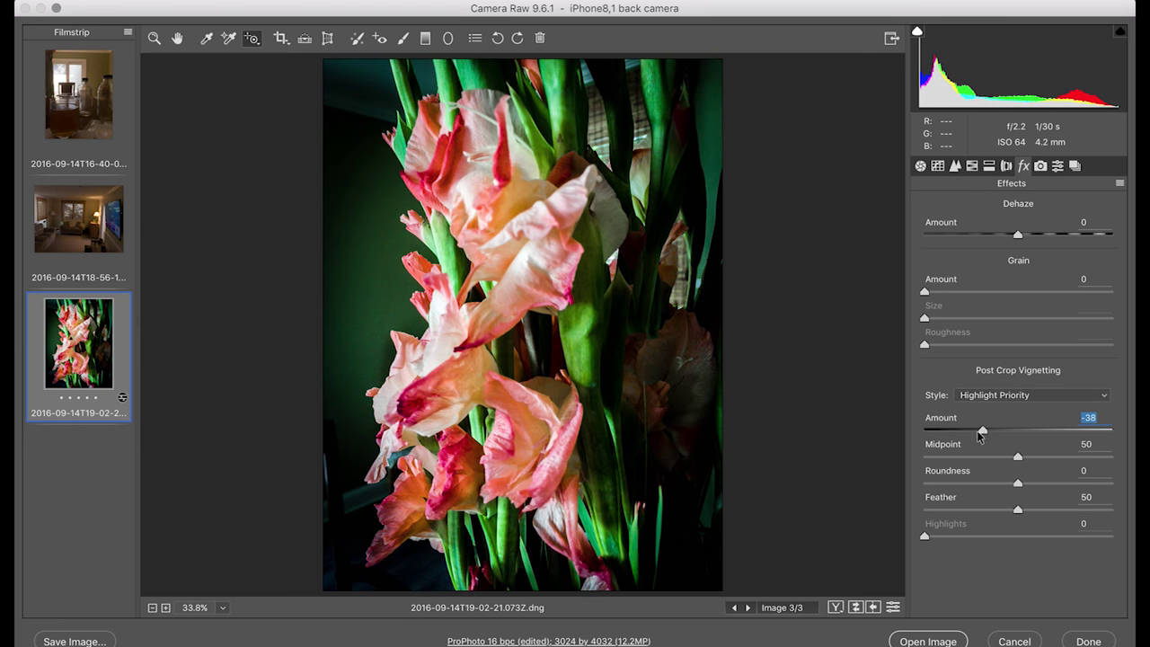
pyautogui.click(426, 38)
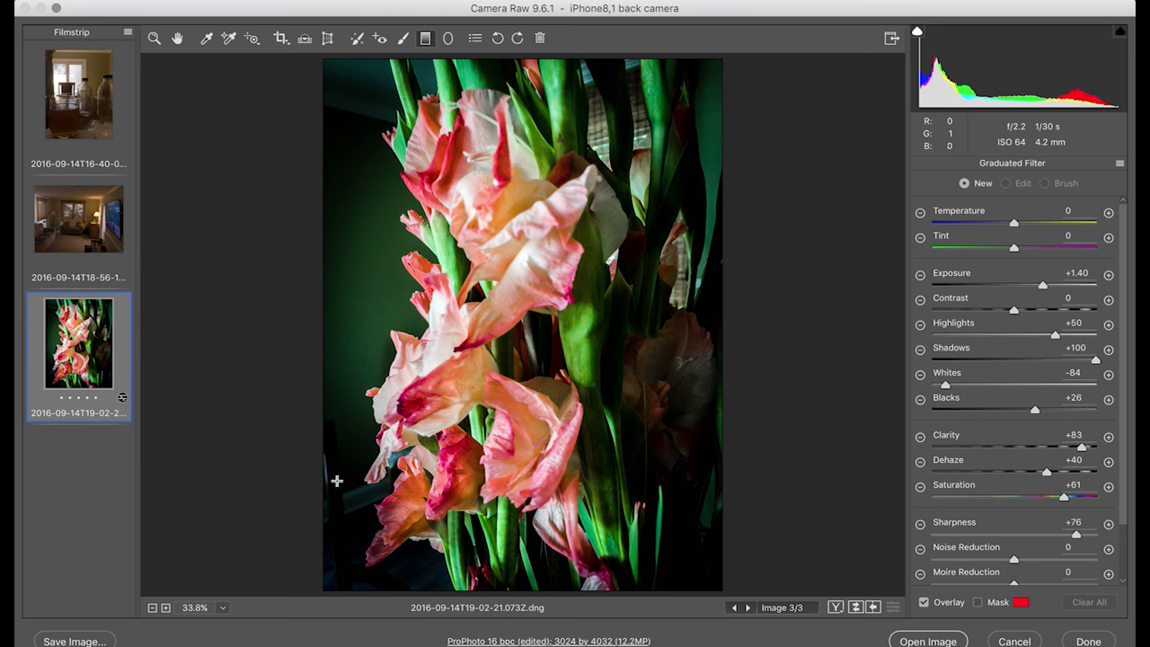
pyautogui.moveTo(328, 546); pyautogui.dragTo(445, 495)
pyautogui.moveTo(978, 288); pyautogui.dragTo(952, 286)
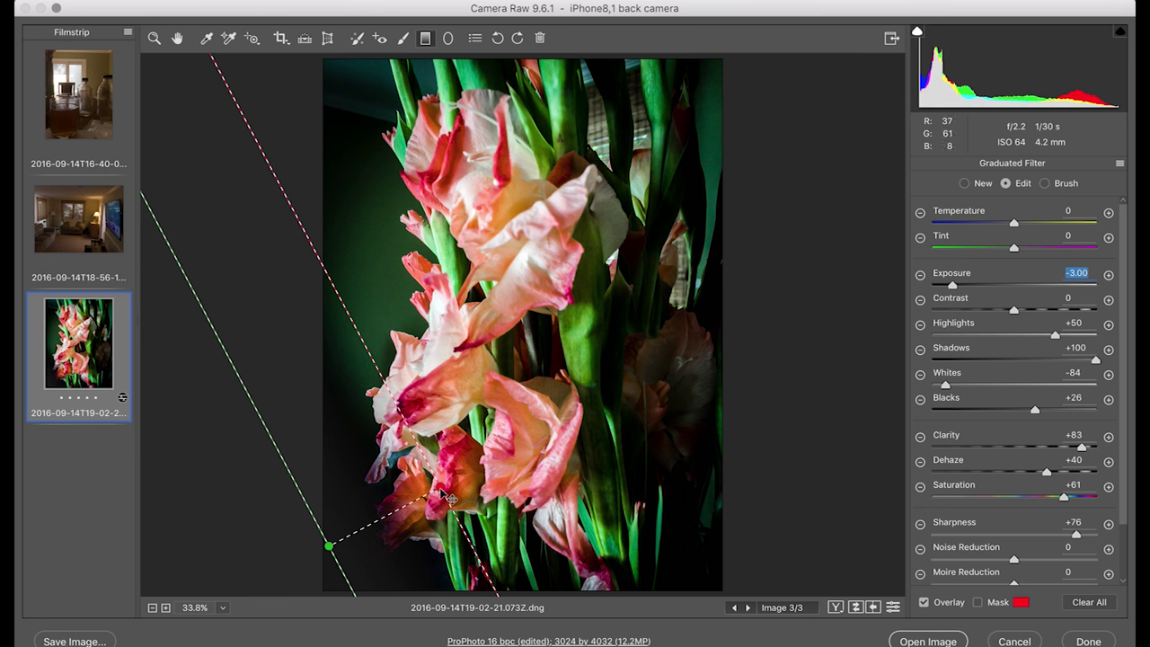
# Step: Steepen the gradient's angle, add a second gradient from the top-right, and move to the living-room photo
pyautogui.moveTo(445, 492); pyautogui.dragTo(403, 535)
pyautogui.moveTo(712, 68); pyautogui.dragTo(622, 178)
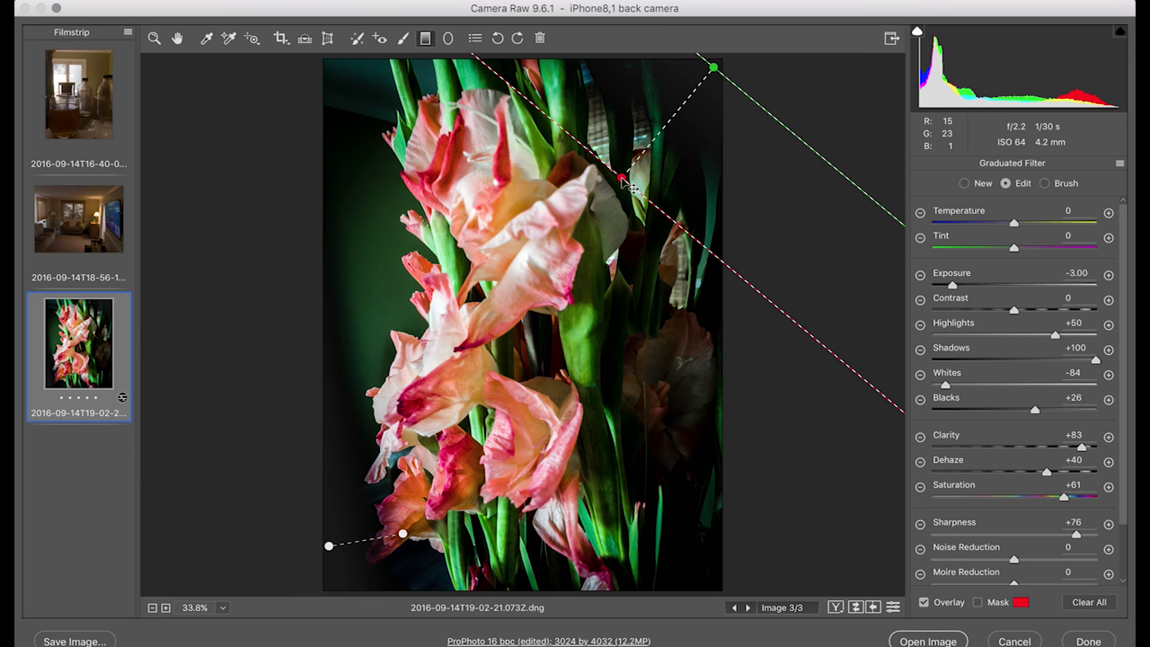
pyautogui.press('Up')
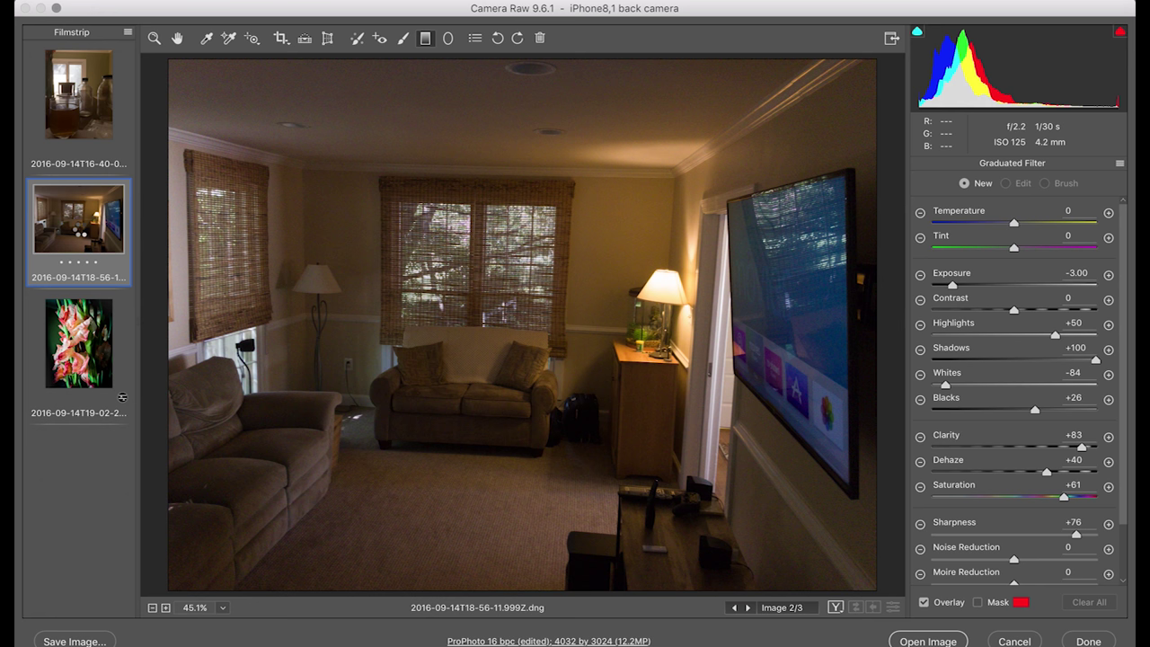
# Step: Apply Auto tone to the living room, set Shadows -67 and brighten Exposure to +1.69
pyautogui.moveTo(216, 7)
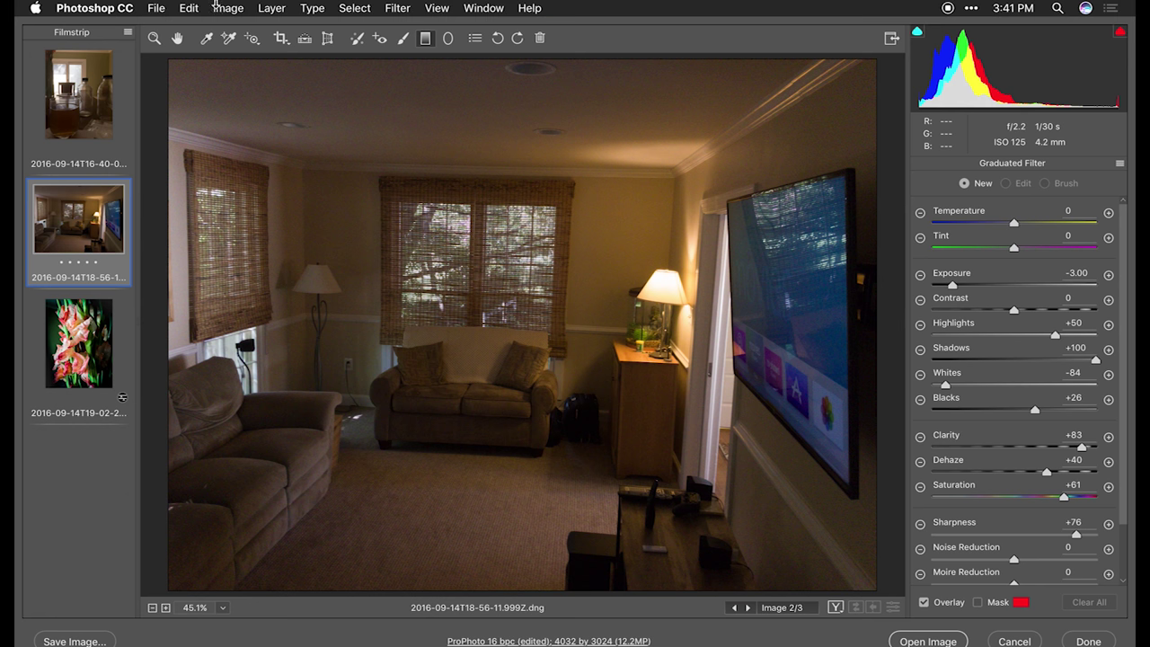
pyautogui.click(175, 38)
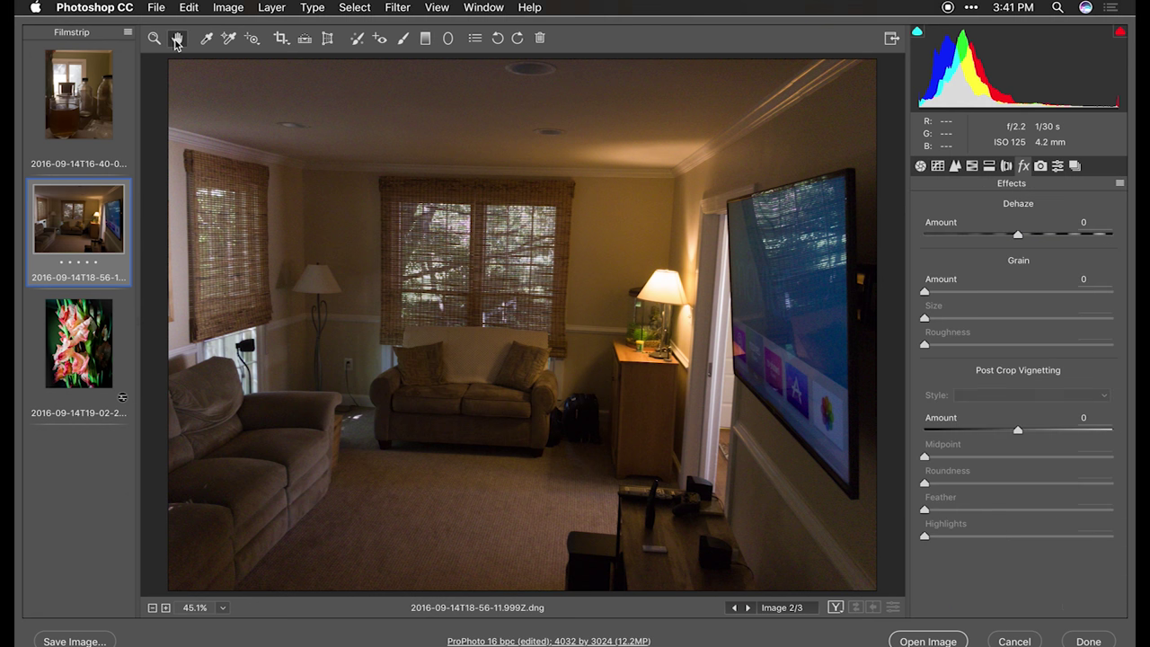
pyautogui.click(920, 167)
pyautogui.click(994, 294)
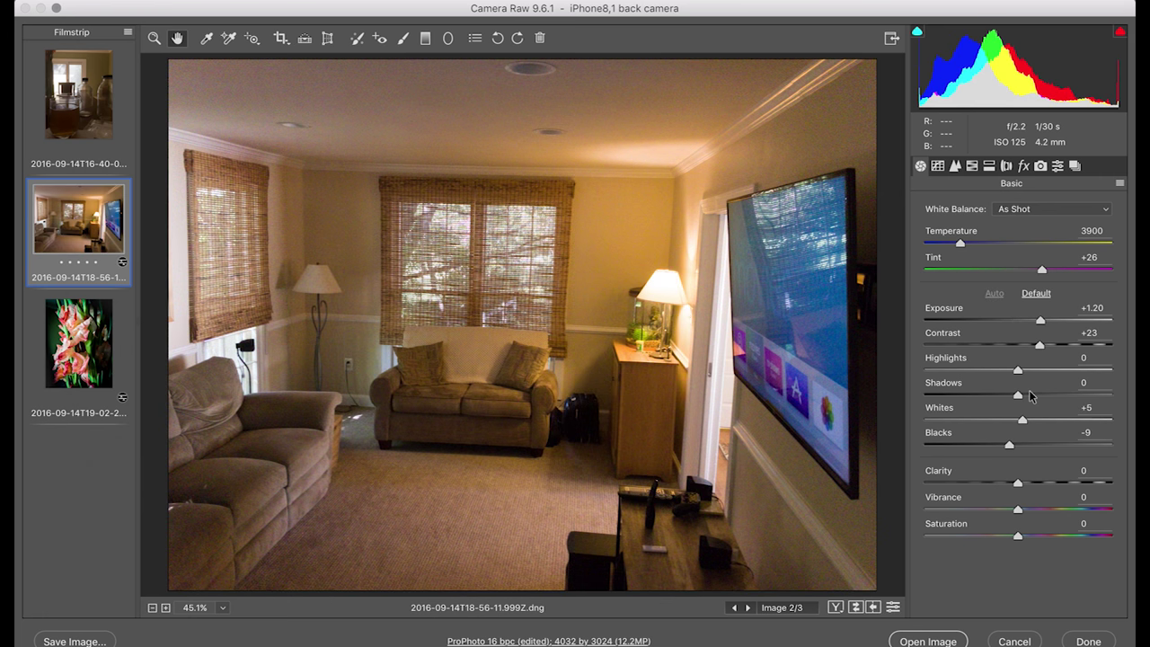
pyautogui.moveTo(1016, 396); pyautogui.dragTo(890, 385)
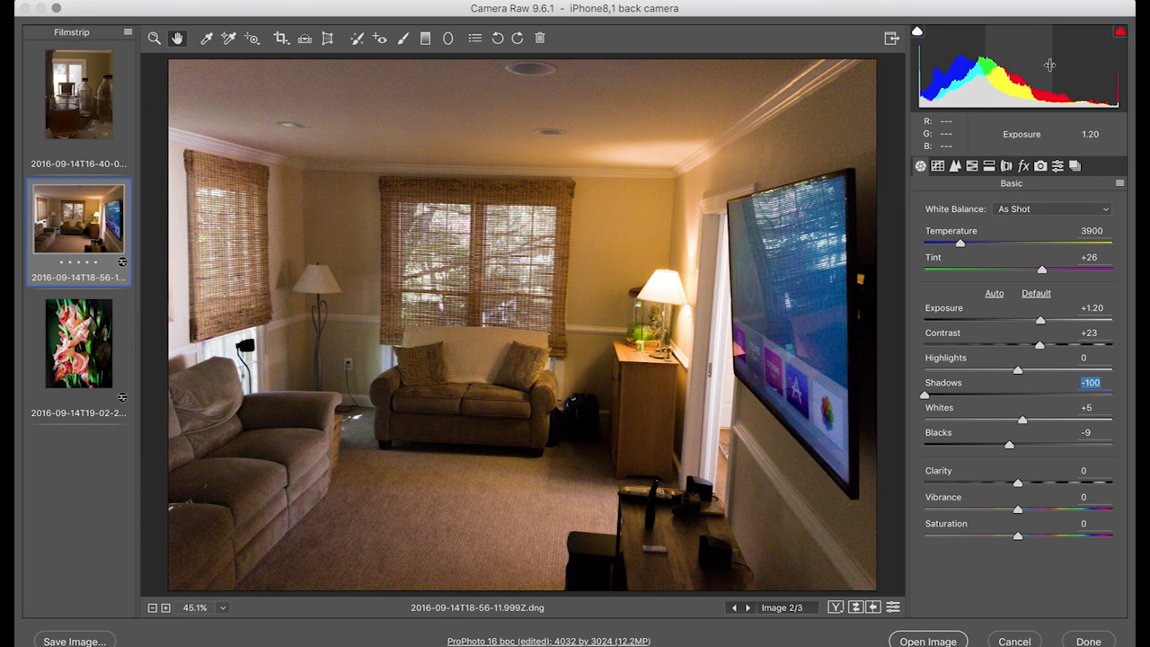
pyautogui.moveTo(1078, 87); pyautogui.dragTo(1110, 85)
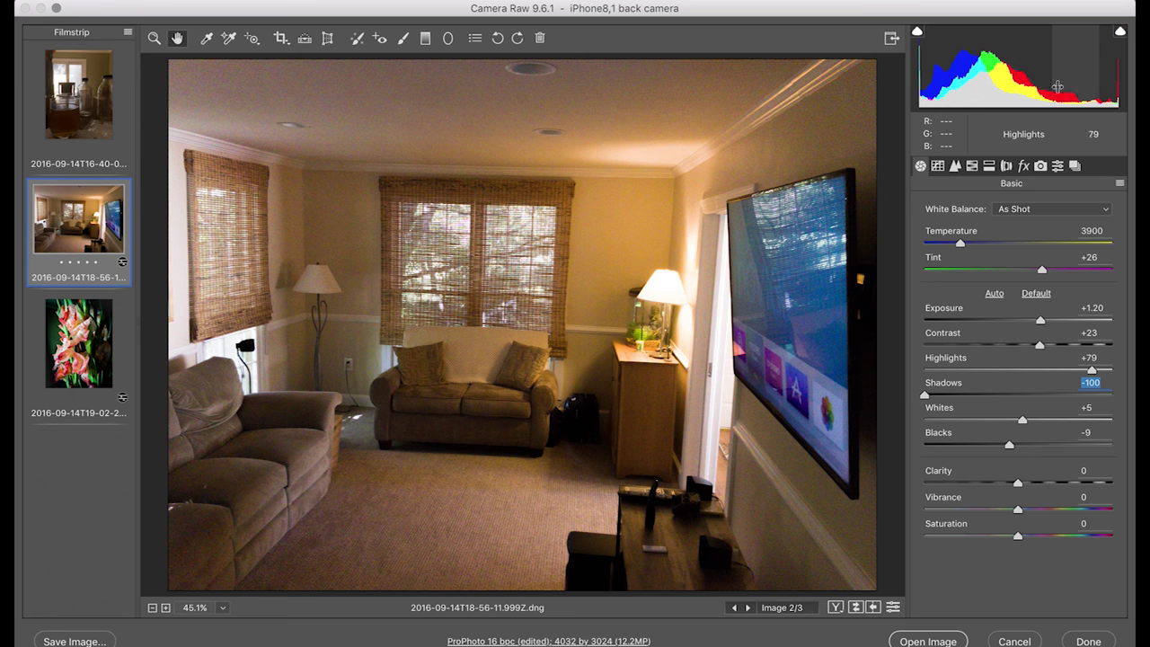
pyautogui.moveTo(986, 91); pyautogui.dragTo(1056, 76)
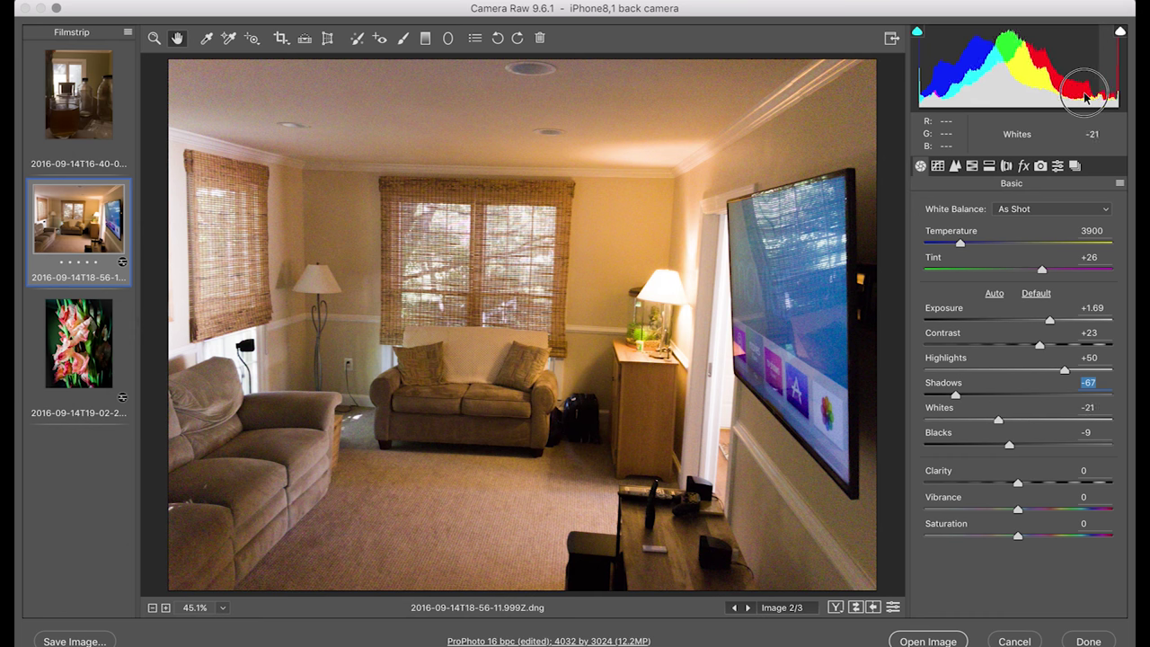
# Step: Set Whites and Highlights to -100, Clarity +22 and Vibrance +43
pyautogui.moveTo(1085, 97); pyautogui.dragTo(997, 94)
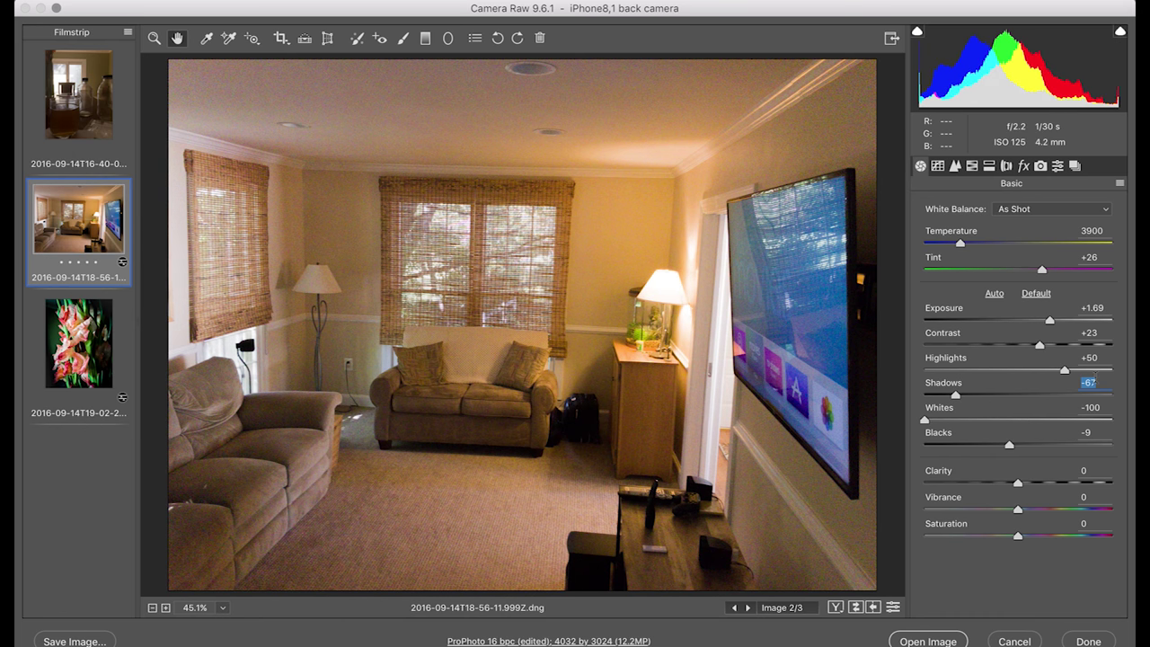
pyautogui.moveTo(1060, 368); pyautogui.dragTo(904, 360)
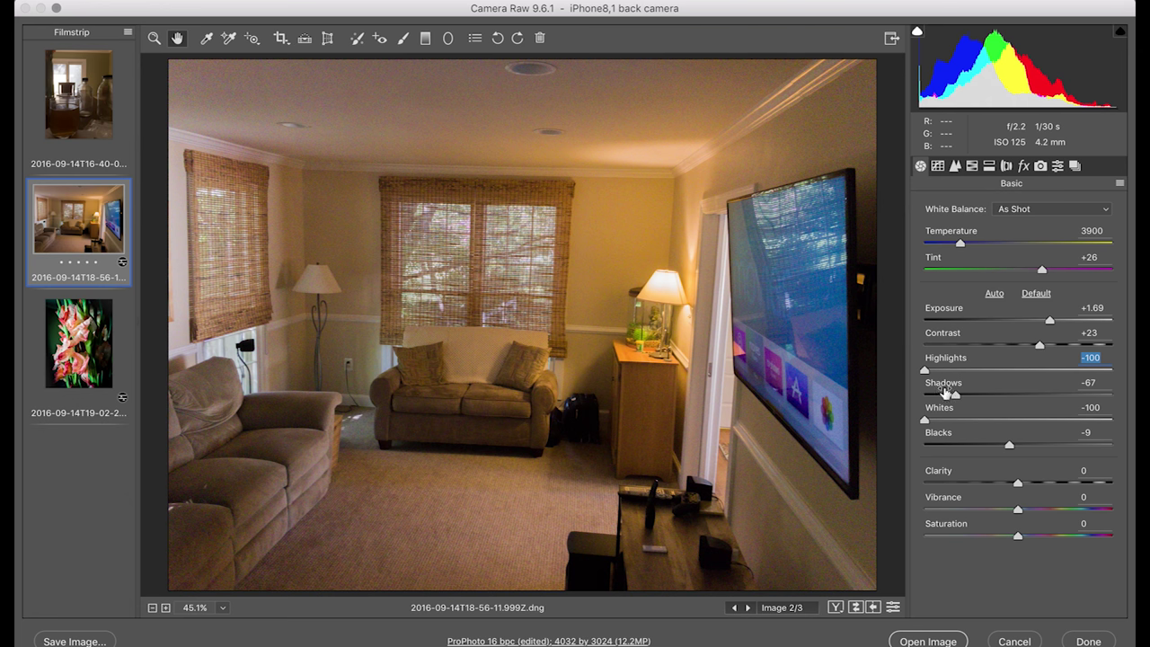
pyautogui.moveTo(1018, 483); pyautogui.dragTo(1096, 486)
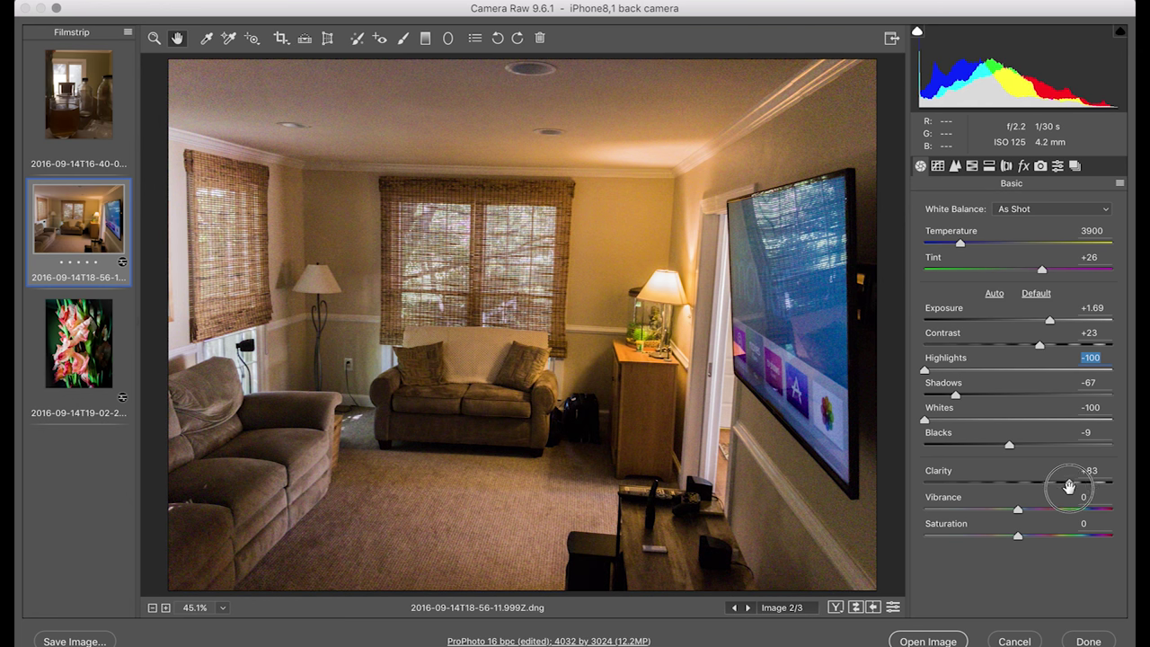
pyautogui.moveTo(1069, 485); pyautogui.dragTo(1059, 513)
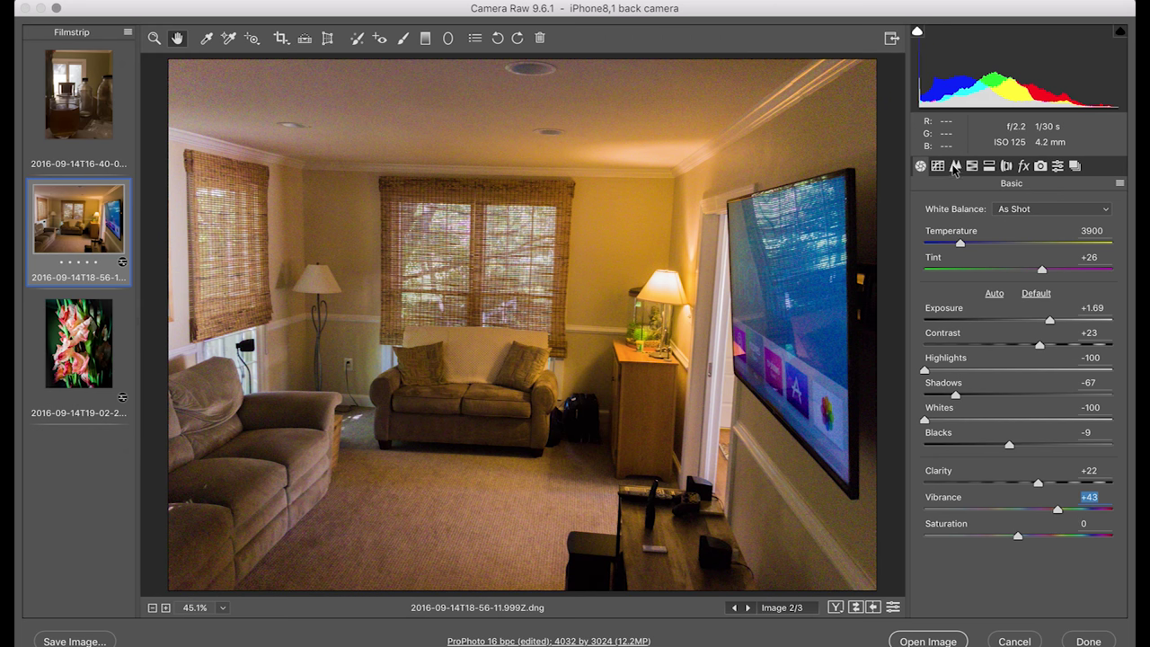
# Step: Zoom to 100% on the sofa and sharpen with Amount 93, Radius 1.9, Masking 79
pyautogui.click(955, 167)
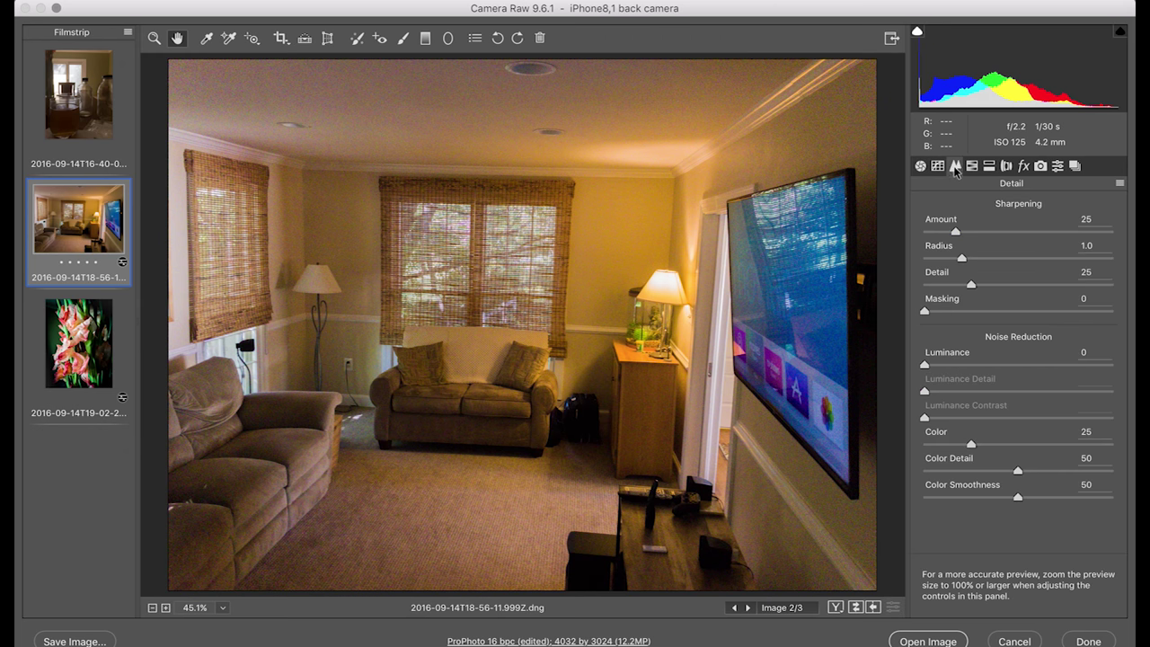
pyautogui.click(166, 608)
pyautogui.click(165, 608)
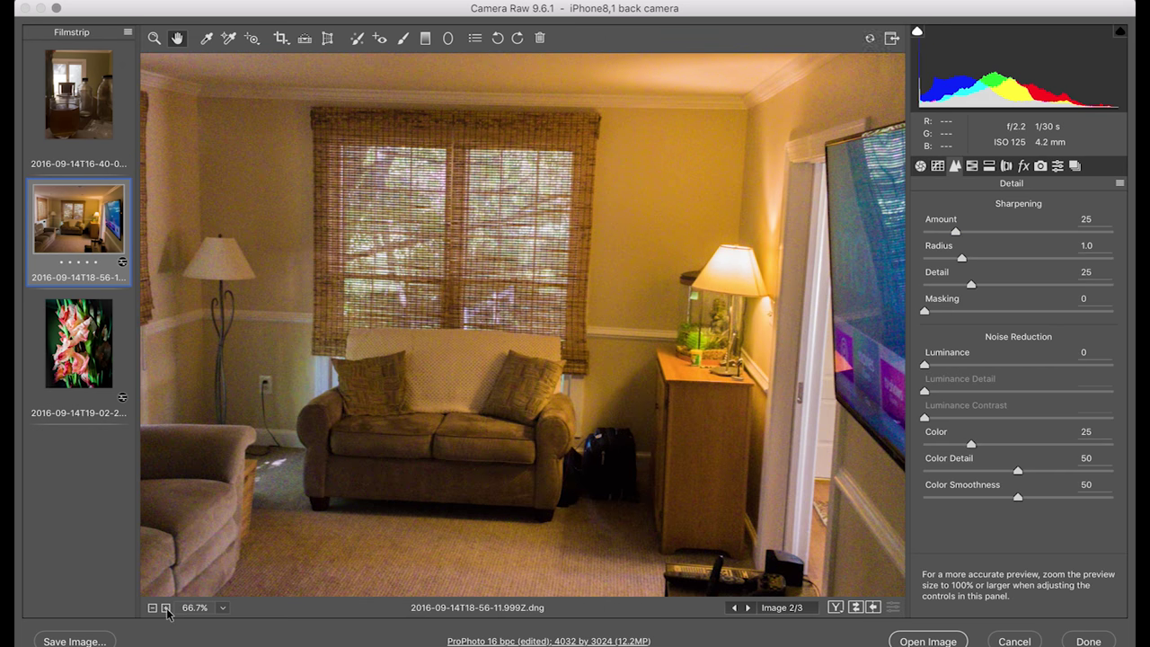
pyautogui.click(165, 609)
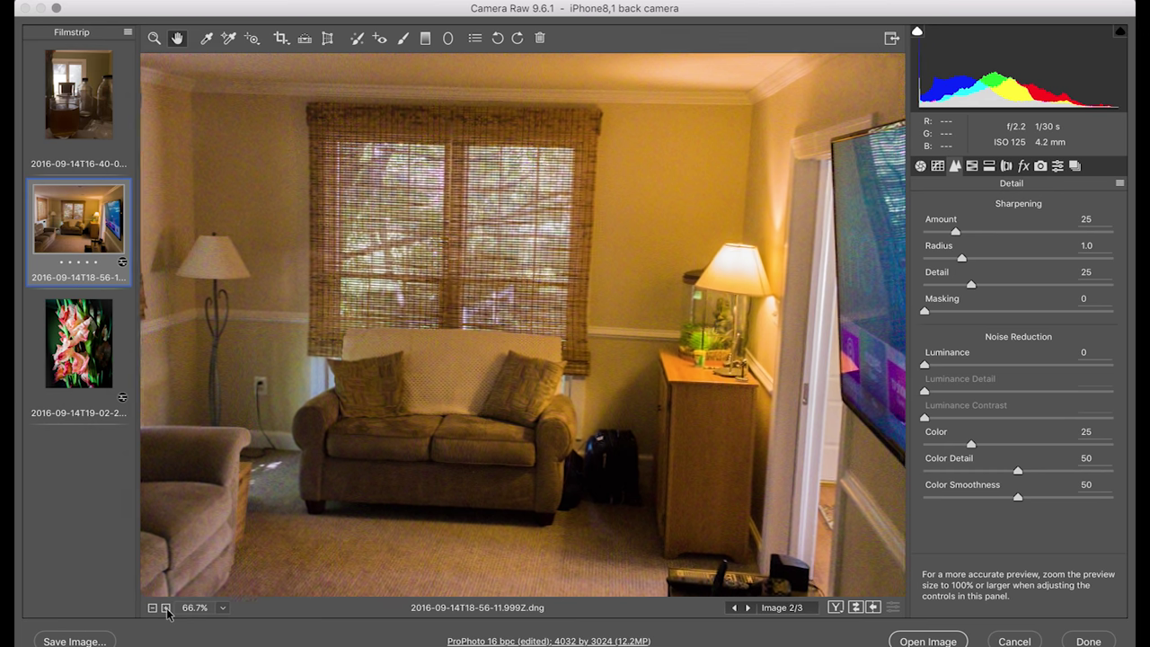
pyautogui.moveTo(698, 406); pyautogui.dragTo(545, 243)
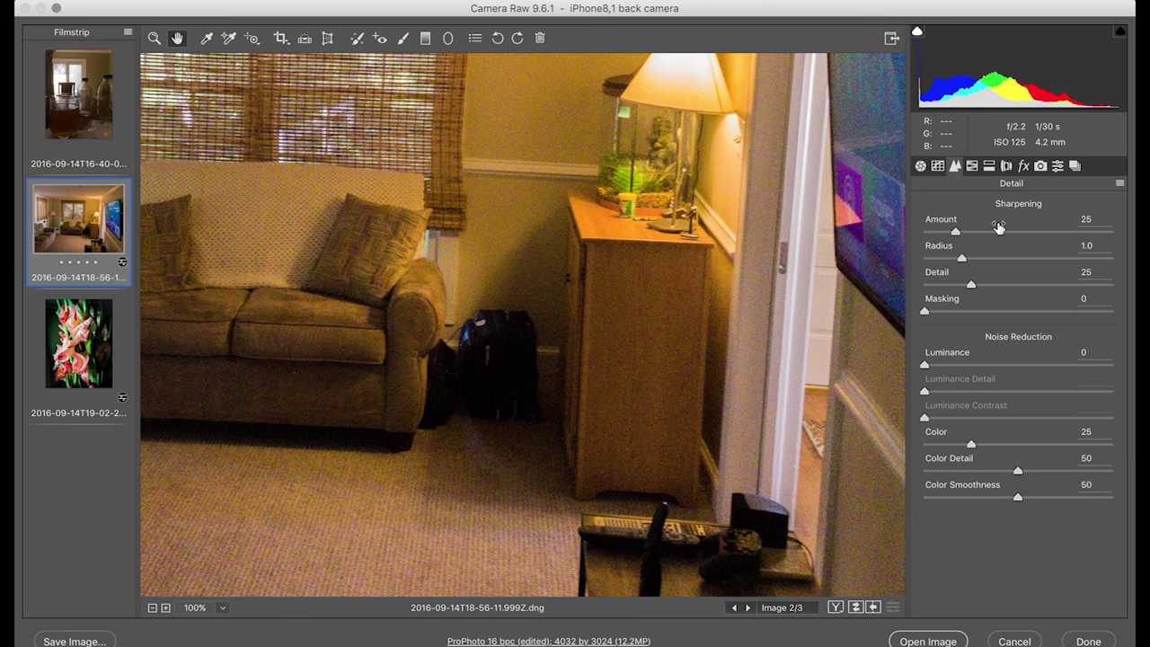
pyautogui.moveTo(1000, 233); pyautogui.dragTo(1041, 232)
pyautogui.click(1026, 258)
pyautogui.moveTo(988, 311); pyautogui.dragTo(1072, 313)
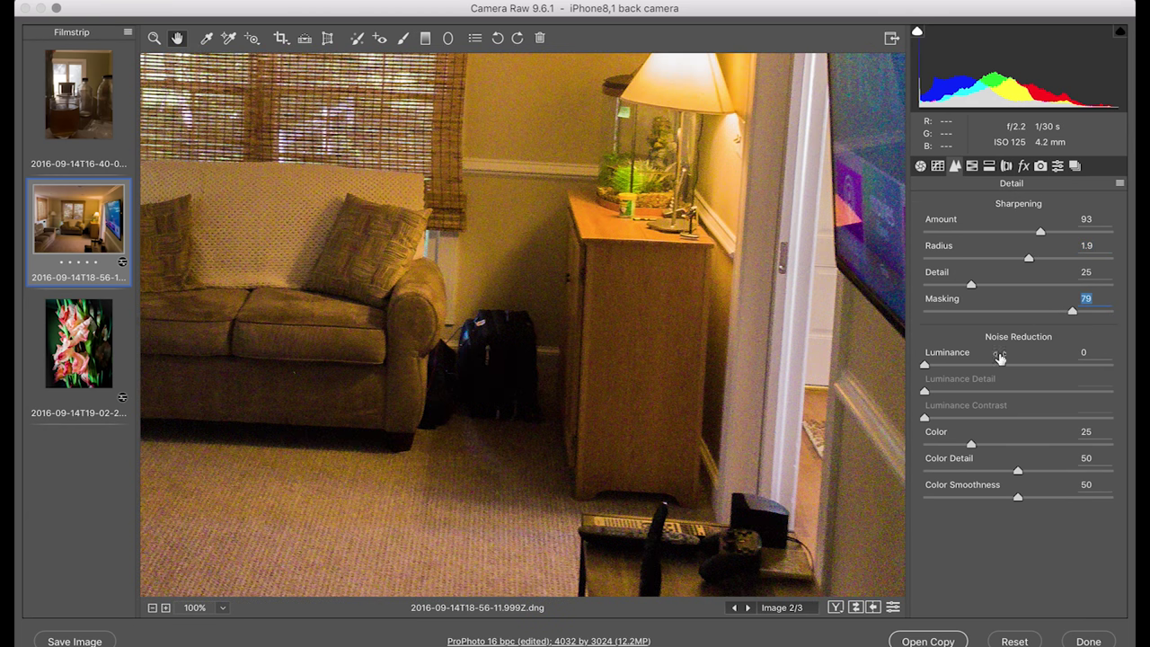
# Step: Reduce noise to Luminance 45 and Color 87, checking the lamp corner in before/after view
pyautogui.click(989, 365)
pyautogui.moveTo(993, 364); pyautogui.dragTo(1006, 365)
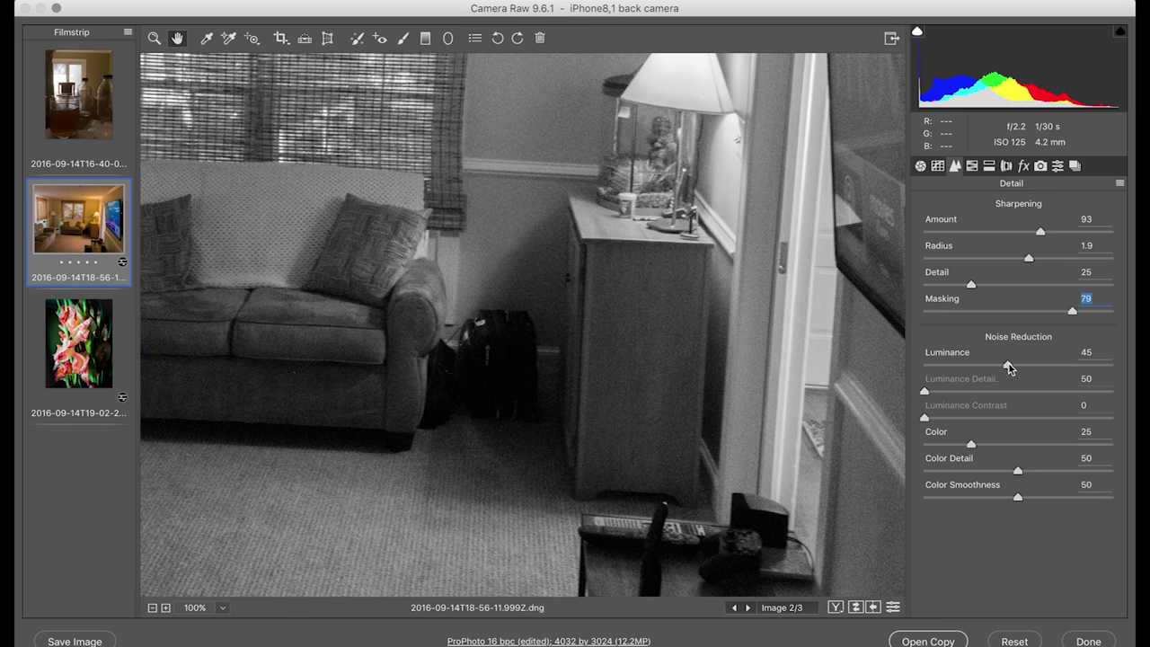
pyautogui.moveTo(952, 420); pyautogui.dragTo(1087, 448)
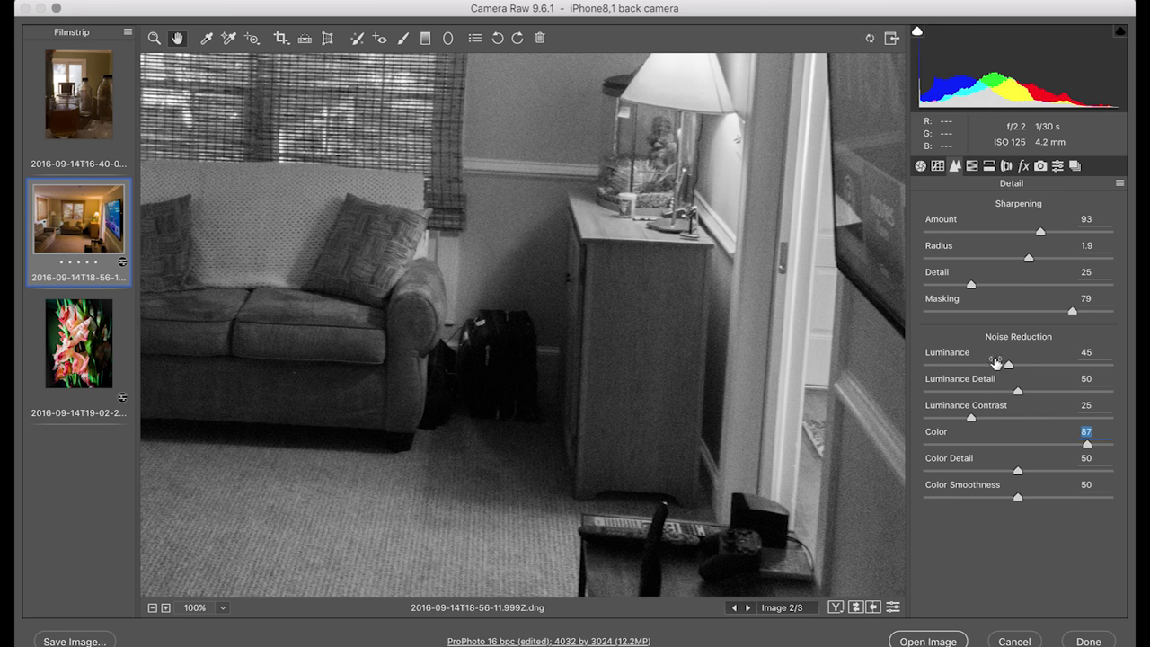
pyautogui.moveTo(669, 255); pyautogui.dragTo(694, 408)
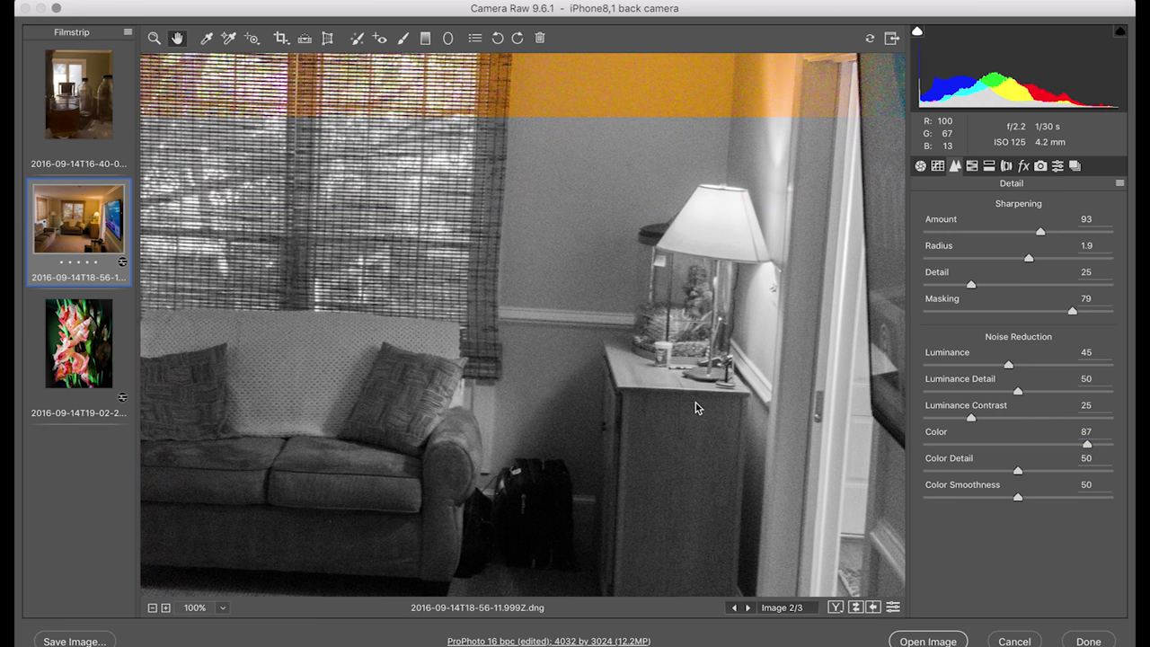
pyautogui.click(834, 608)
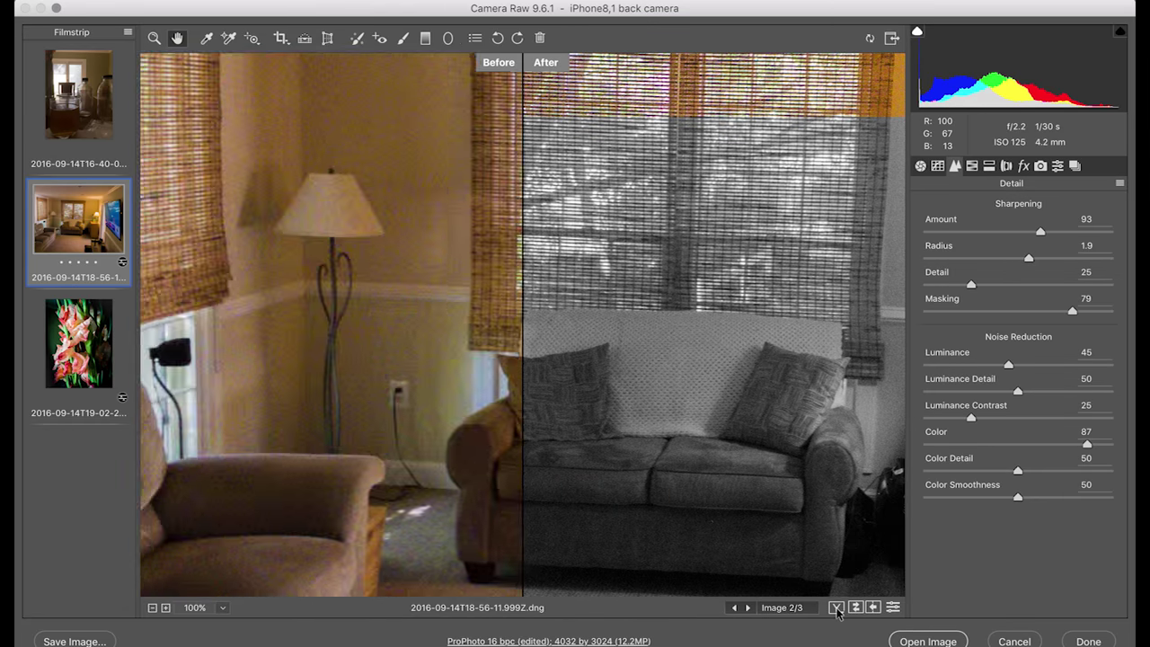
pyautogui.moveTo(802, 450); pyautogui.dragTo(390, 435)
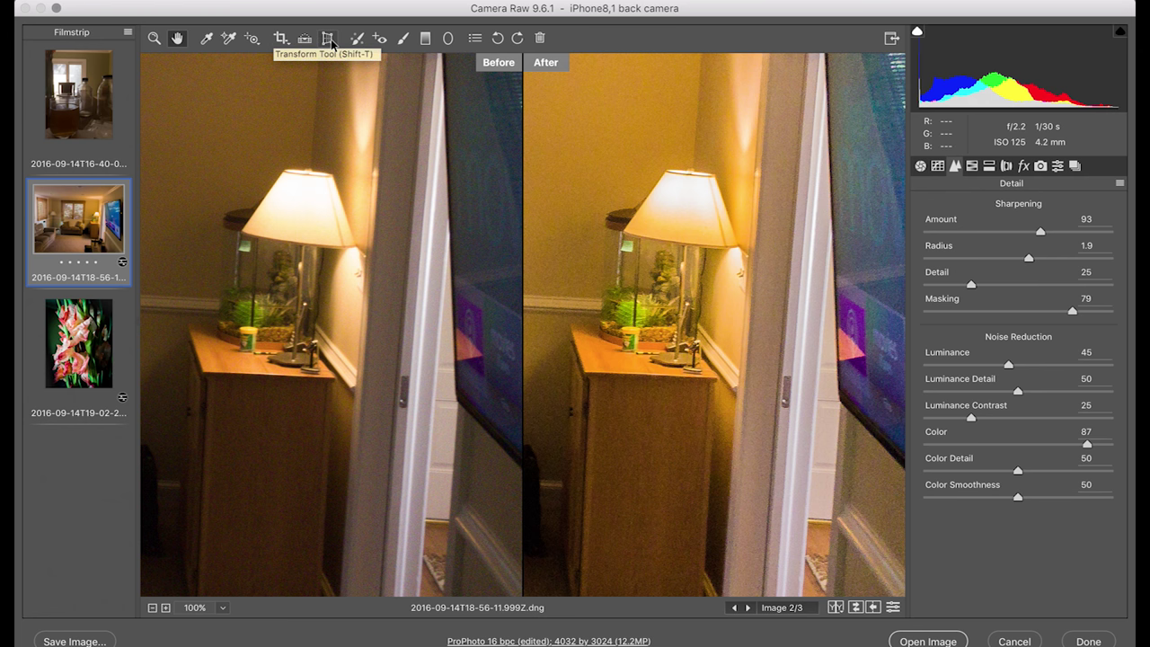
pyautogui.click(328, 39)
# Step: Return to Single View and apply Upright Full perspective correction to the living room
pyautogui.click(836, 608)
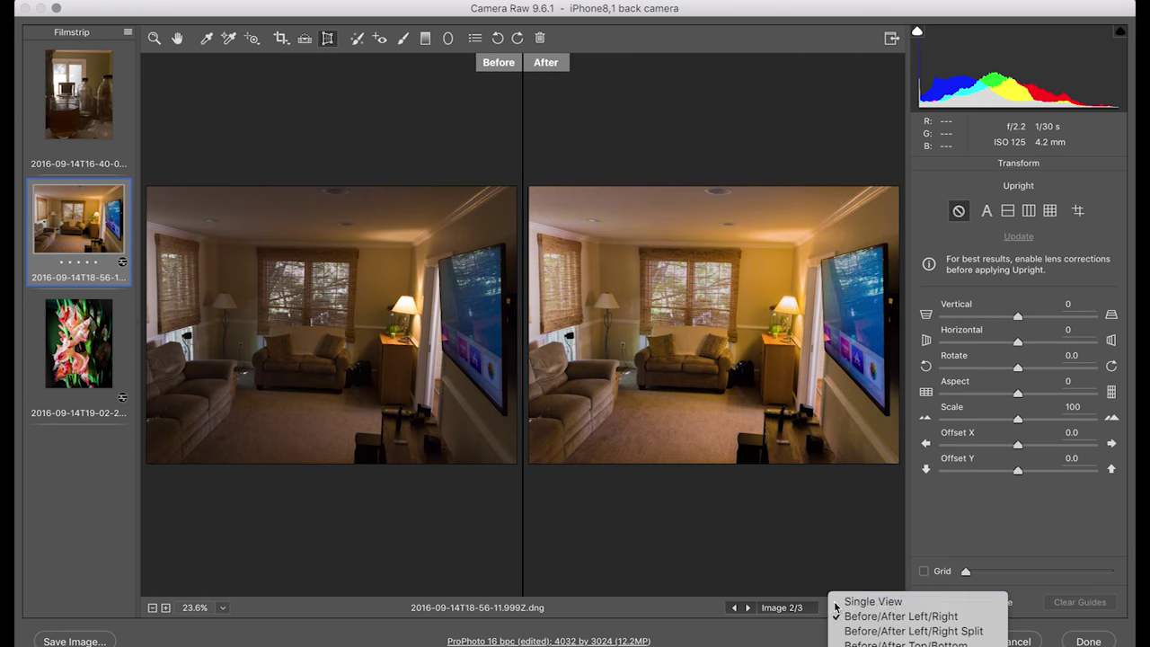
pyautogui.click(862, 601)
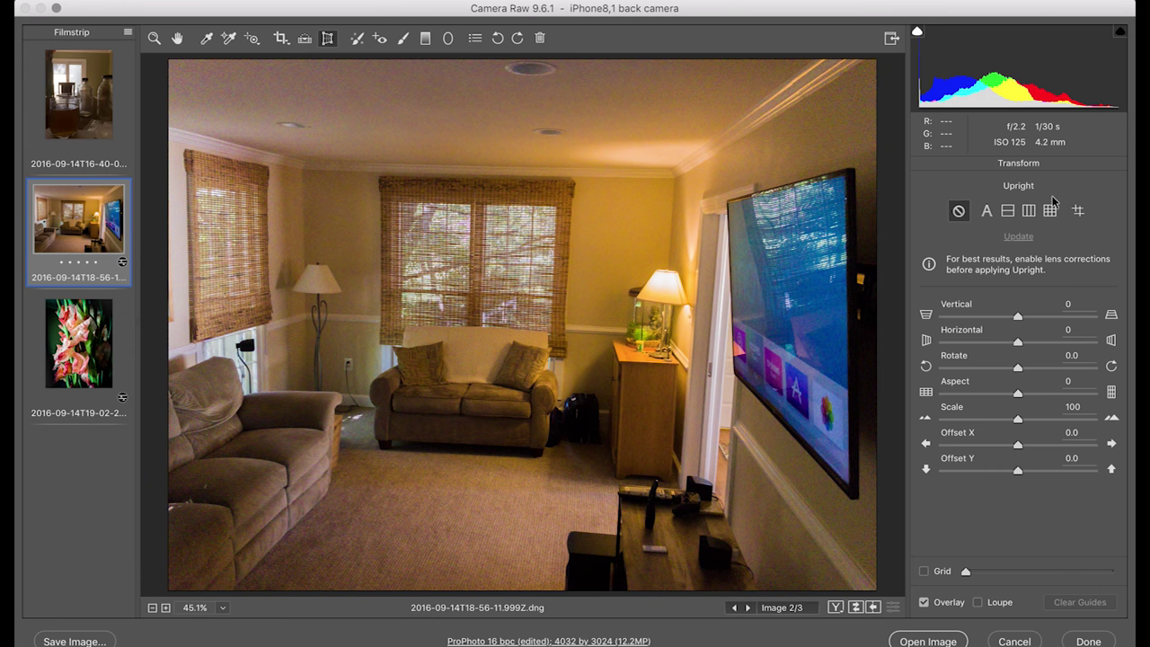
pyautogui.click(1050, 211)
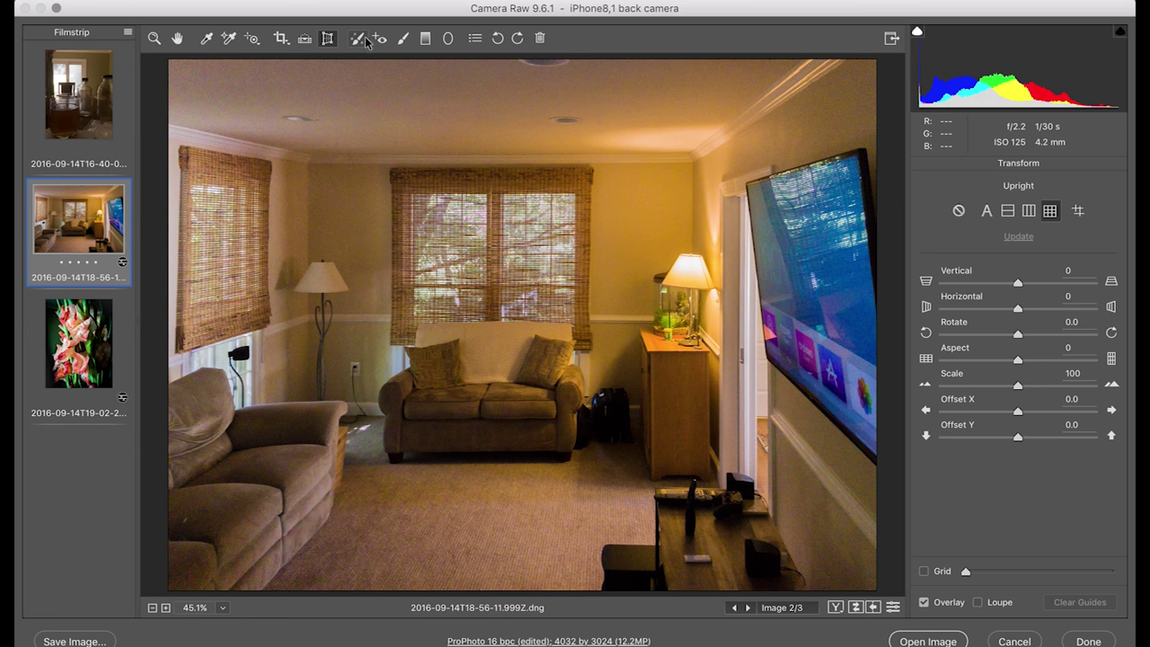
pyautogui.click(252, 40)
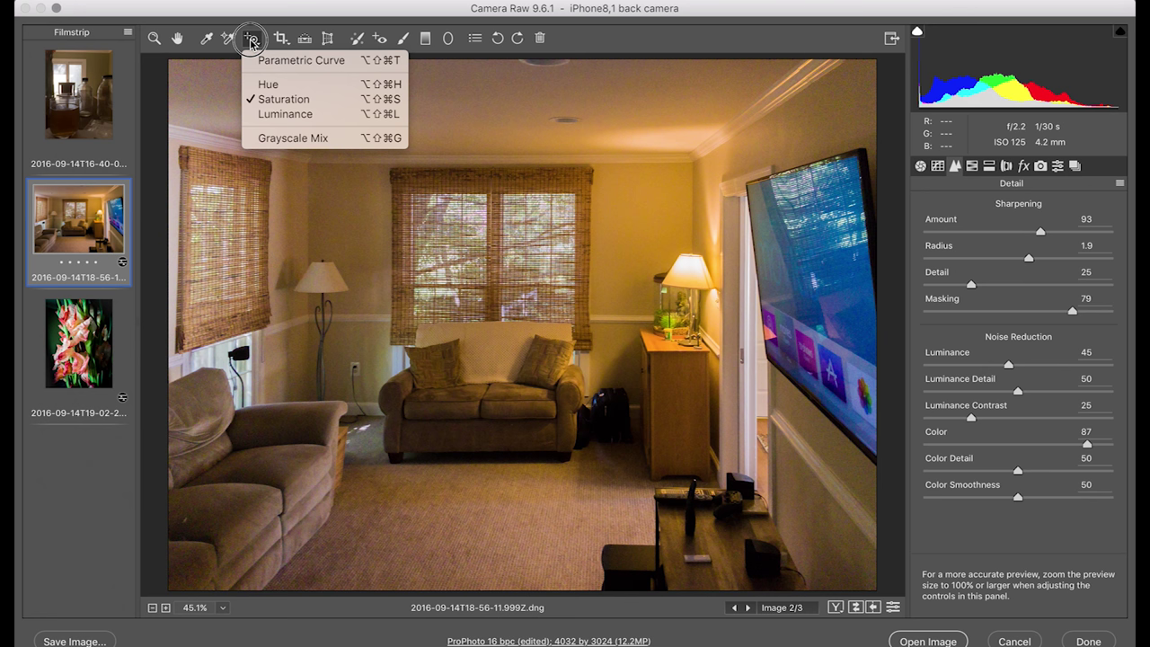
# Step: Set HSL Luminance to Oranges -21, Yellows -4, Blues +64, Purples +19, then open the glass photo
pyautogui.click(377, 114)
pyautogui.moveTo(271, 97)
pyautogui.mouseDown()
pyautogui.moveTo(270, 126)
pyautogui.moveTo(267, 98)
pyautogui.mouseUp()
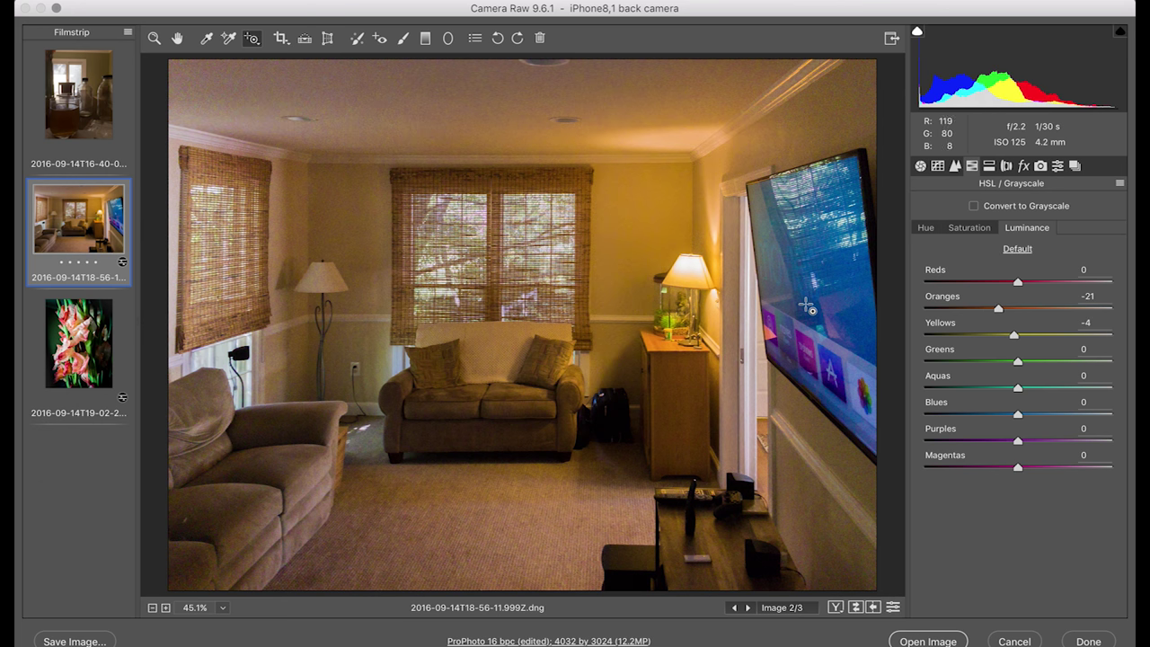
pyautogui.moveTo(808, 306); pyautogui.dragTo(812, 245)
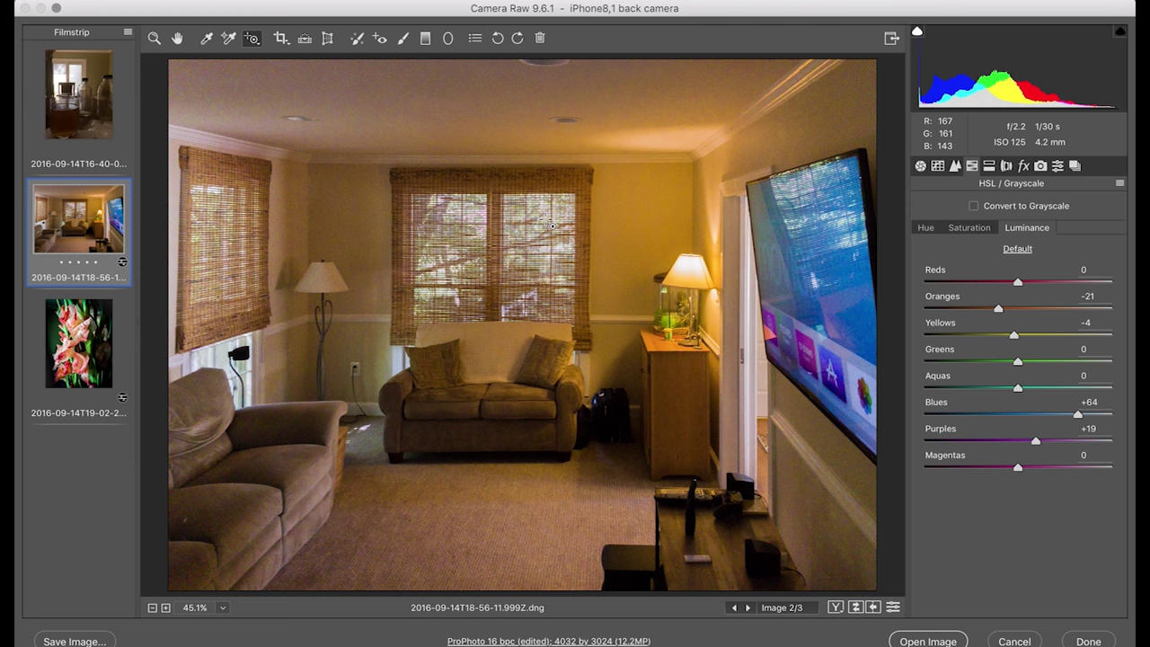
pyautogui.click(83, 88)
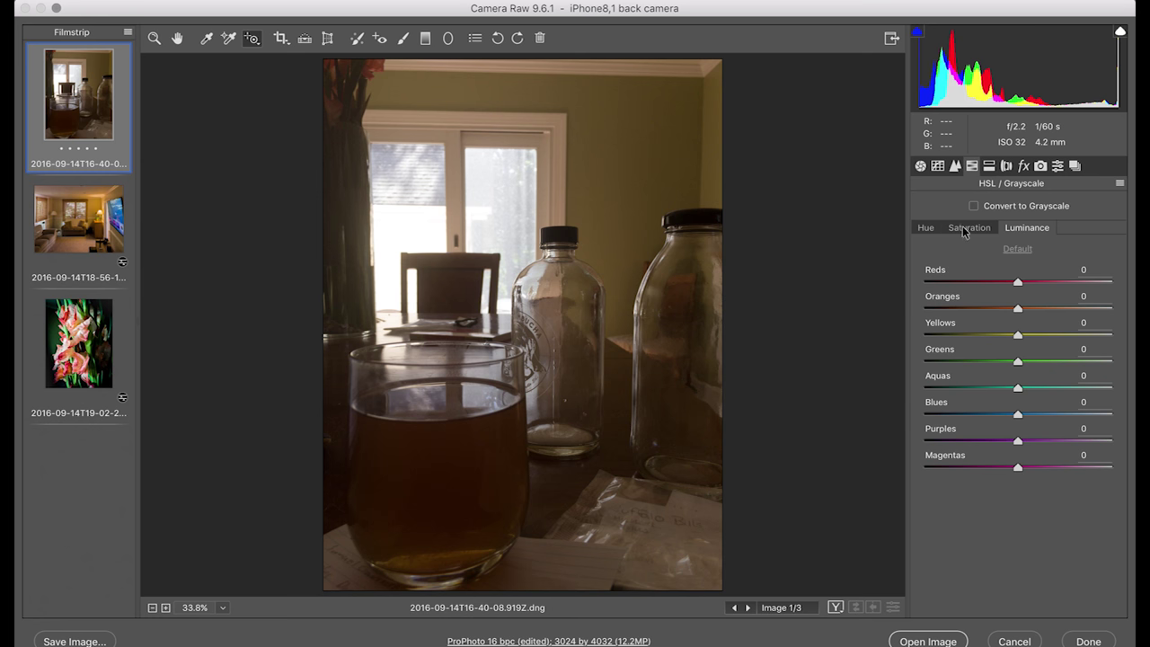
# Step: In Basic, set Highlights and Whites -100, Blacks -21, Exposure +0.90 and Clarity +63
pyautogui.click(919, 166)
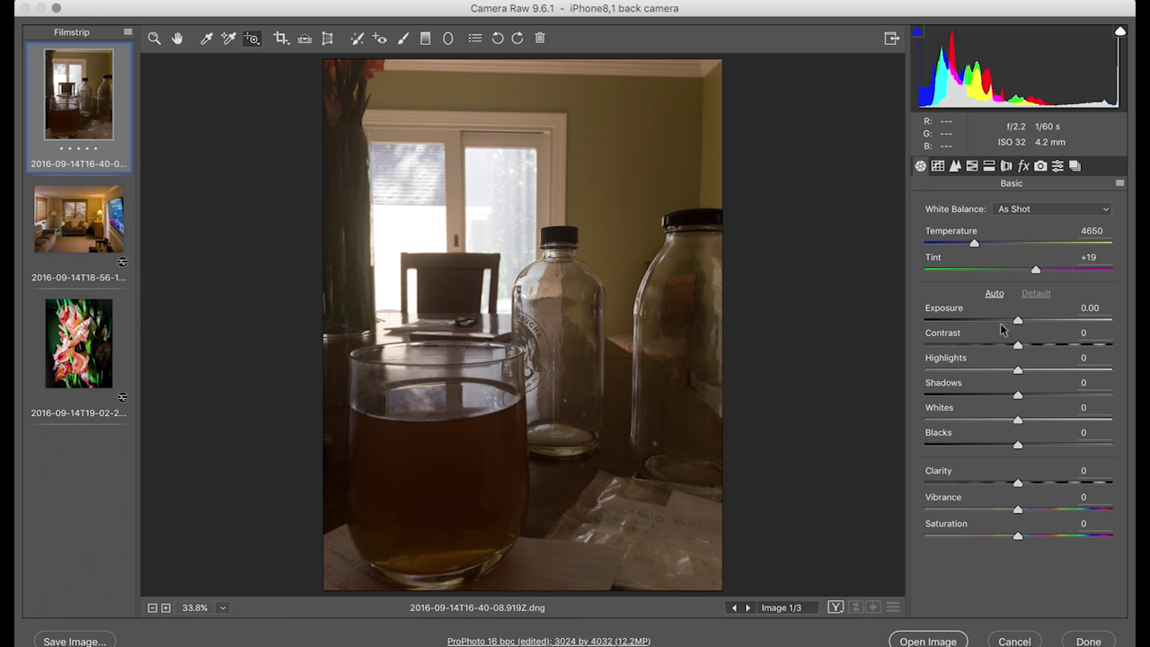
pyautogui.moveTo(1016, 371); pyautogui.dragTo(846, 364)
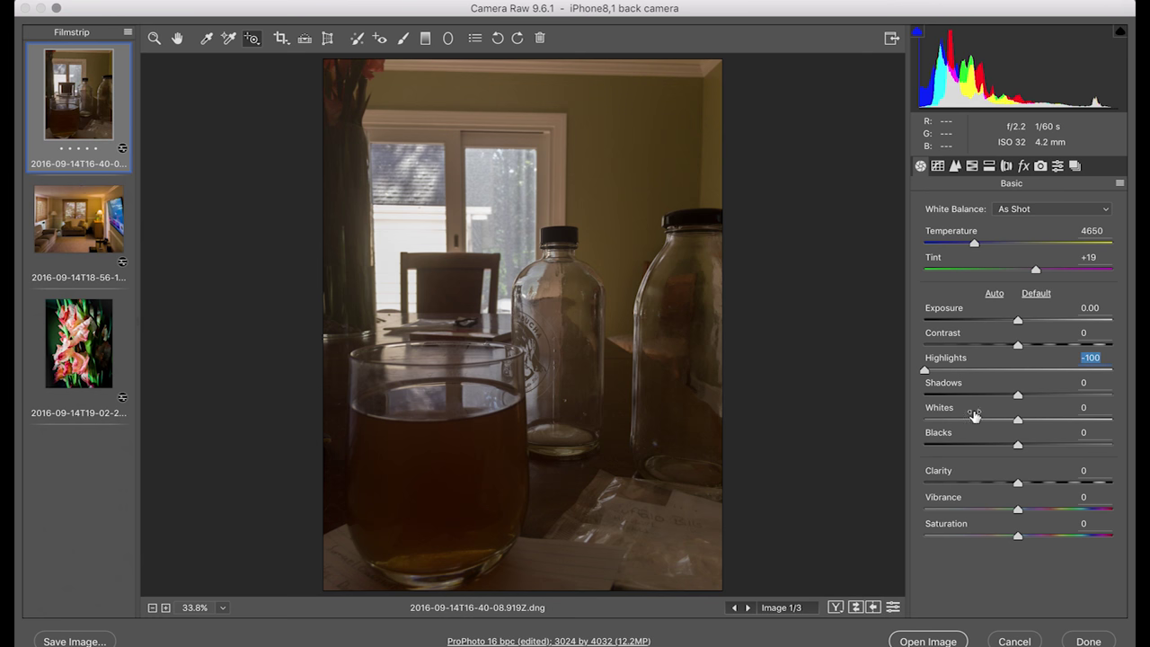
pyautogui.moveTo(1017, 421); pyautogui.dragTo(882, 434)
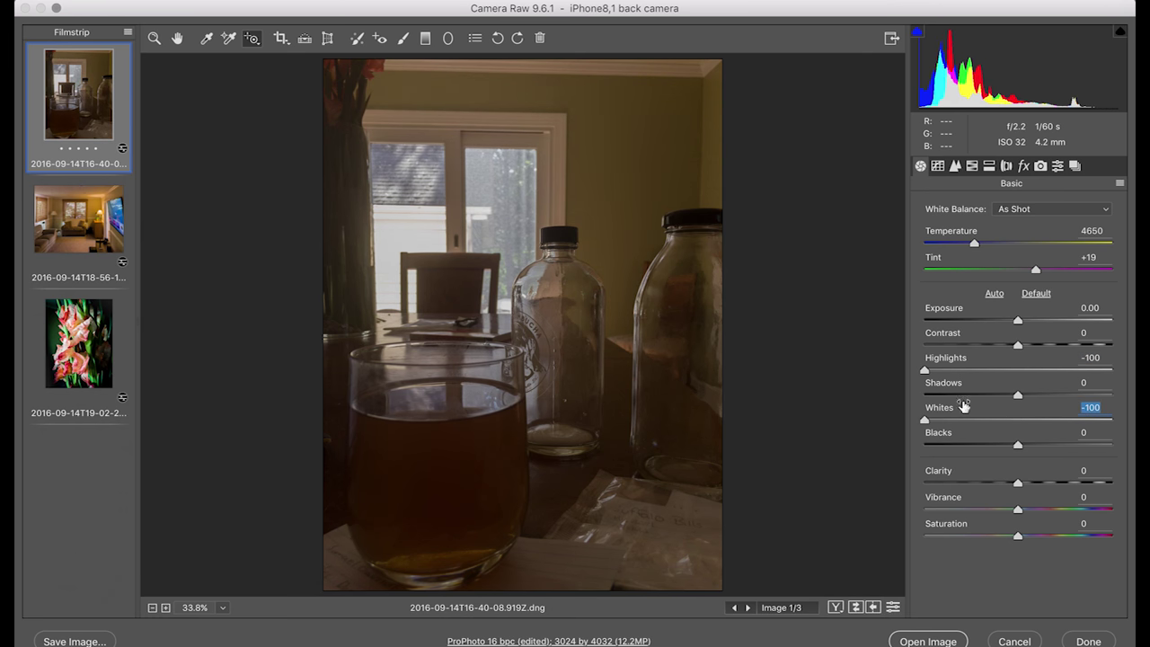
pyautogui.moveTo(1026, 443); pyautogui.dragTo(1000, 454)
pyautogui.moveTo(1026, 321); pyautogui.dragTo(1036, 329)
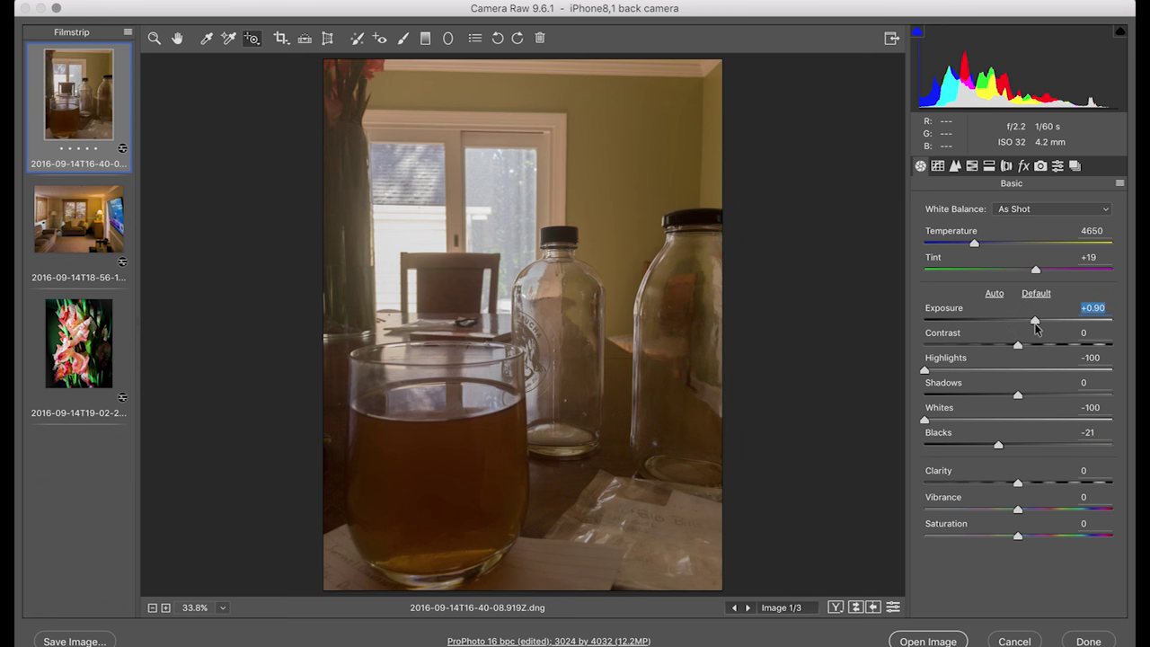
pyautogui.moveTo(1020, 484); pyautogui.dragTo(1078, 483)
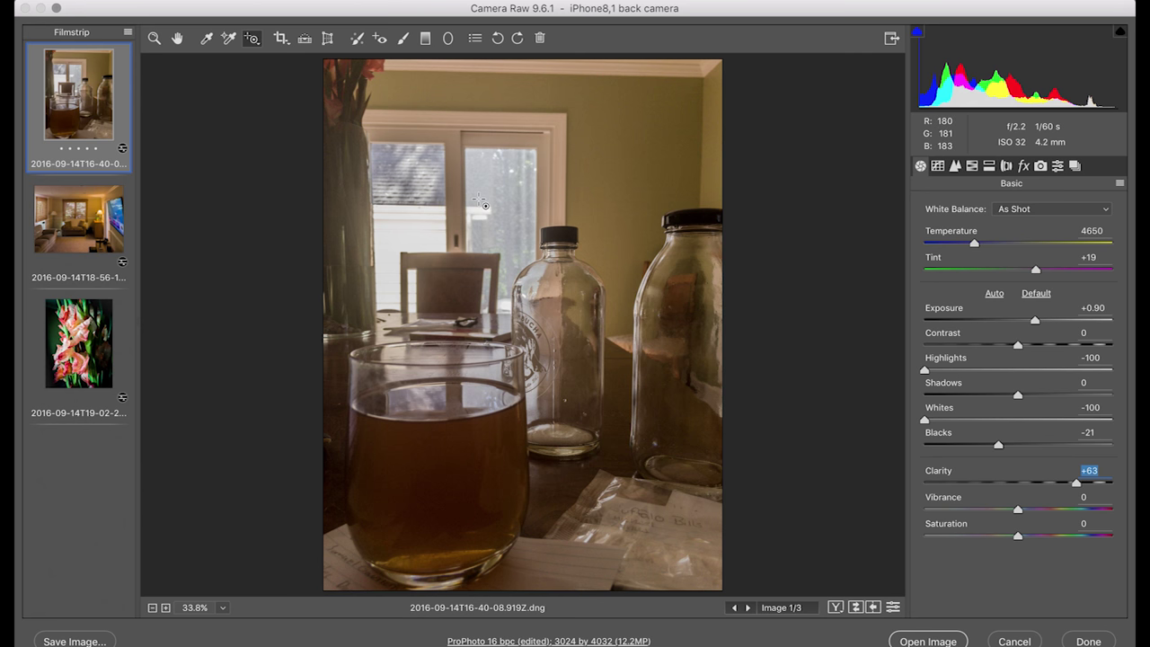
# Step: Paint an Exposure -3.00, Dehaze +40, Saturation +61 brush stroke over both window panes and the chair back
pyautogui.click(404, 39)
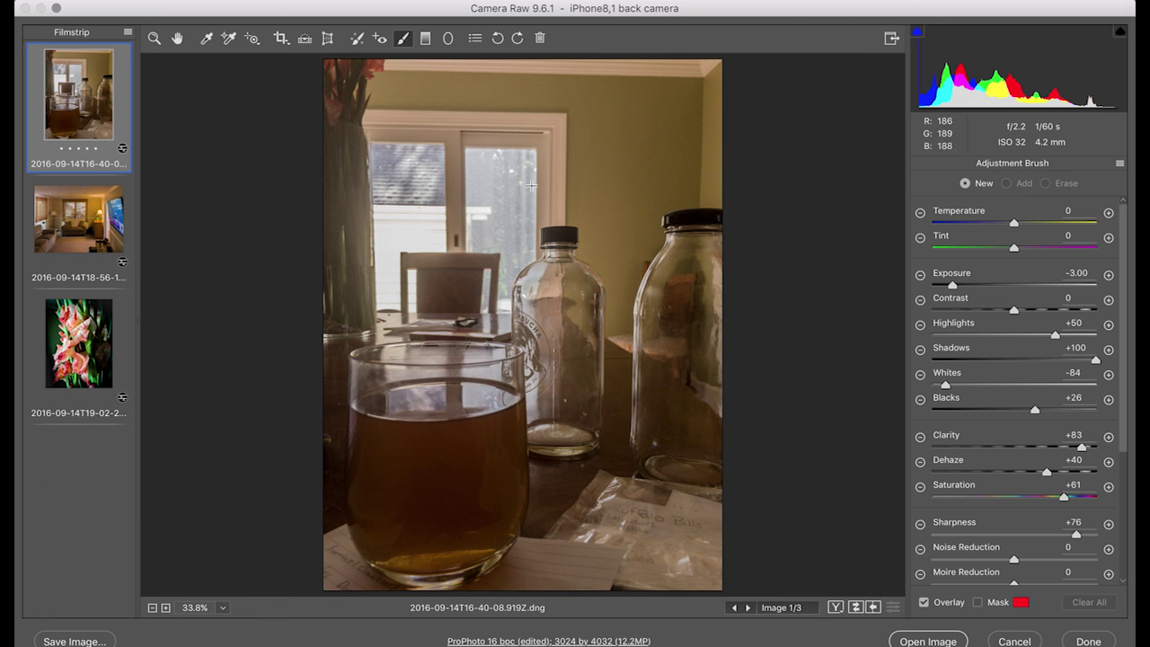
pyautogui.moveTo(485, 164)
pyautogui.mouseDown()
pyautogui.moveTo(484, 221)
pyautogui.moveTo(473, 154)
pyautogui.moveTo(532, 164)
pyautogui.moveTo(524, 241)
pyautogui.moveTo(515, 191)
pyautogui.moveTo(503, 198)
pyautogui.moveTo(507, 238)
pyautogui.moveTo(498, 165)
pyautogui.moveTo(508, 186)
pyautogui.moveTo(491, 177)
pyautogui.moveTo(516, 164)
pyautogui.moveTo(526, 200)
pyautogui.moveTo(513, 175)
pyautogui.moveTo(477, 242)
pyautogui.moveTo(490, 246)
pyautogui.moveTo(484, 212)
pyautogui.moveTo(503, 241)
pyautogui.moveTo(506, 295)
pyautogui.moveTo(528, 248)
pyautogui.moveTo(489, 277)
pyautogui.mouseUp()
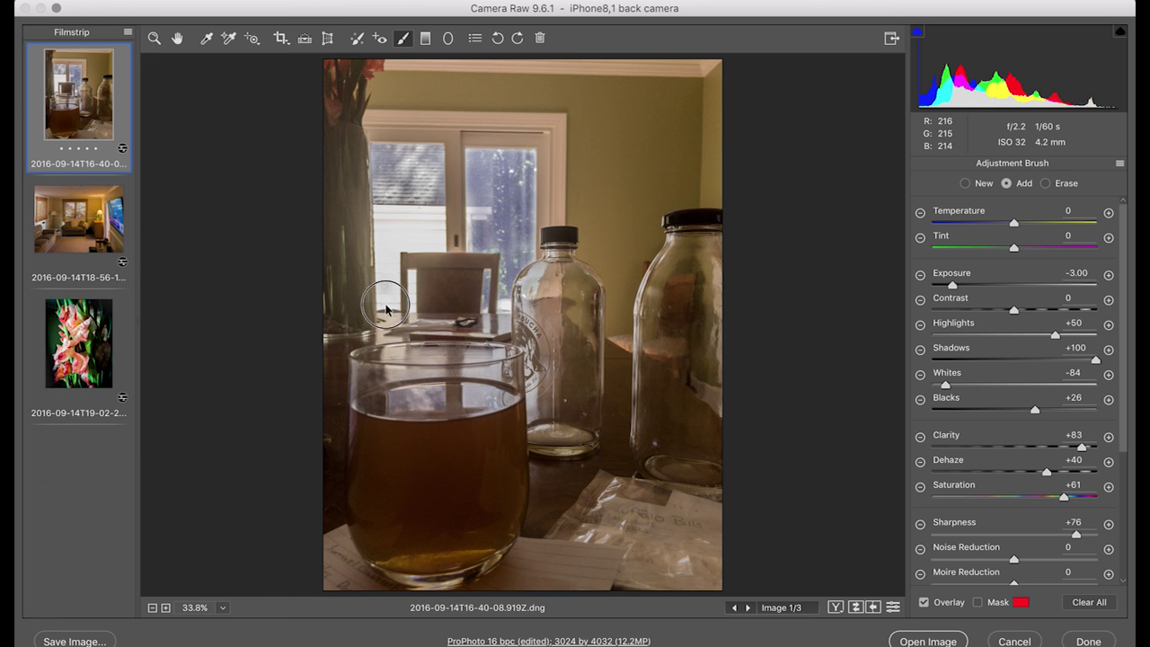
pyautogui.moveTo(383, 237)
pyautogui.mouseDown()
pyautogui.moveTo(372, 155)
pyautogui.moveTo(428, 153)
pyautogui.moveTo(438, 155)
pyautogui.moveTo(430, 227)
pyautogui.moveTo(408, 203)
pyautogui.moveTo(404, 159)
pyautogui.moveTo(421, 220)
pyautogui.moveTo(386, 198)
pyautogui.moveTo(429, 183)
pyautogui.moveTo(402, 219)
pyautogui.moveTo(433, 177)
pyautogui.moveTo(416, 219)
pyautogui.moveTo(396, 233)
pyautogui.moveTo(439, 240)
pyautogui.moveTo(416, 252)
pyautogui.moveTo(442, 238)
pyautogui.moveTo(433, 187)
pyautogui.moveTo(418, 235)
pyautogui.moveTo(396, 239)
pyautogui.moveTo(406, 243)
pyautogui.moveTo(415, 165)
pyautogui.mouseUp()
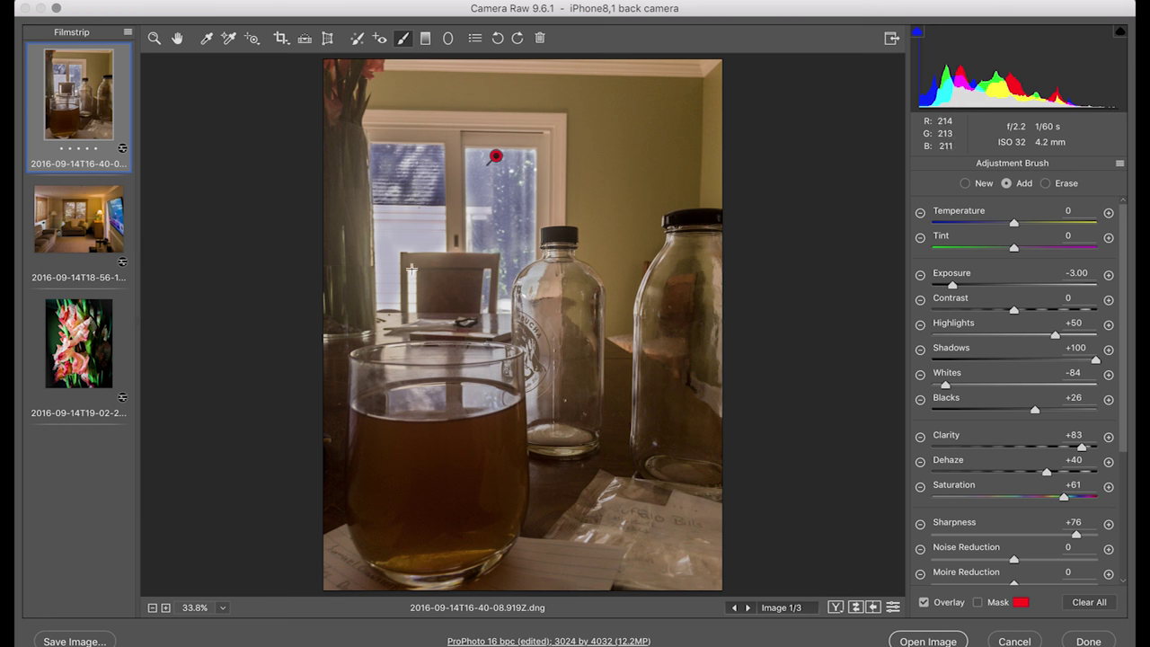
pyautogui.moveTo(412, 269)
pyautogui.mouseDown()
pyautogui.moveTo(413, 314)
pyautogui.moveTo(351, 257)
pyautogui.moveTo(351, 209)
pyautogui.moveTo(352, 316)
pyautogui.moveTo(332, 201)
pyautogui.moveTo(341, 304)
pyautogui.moveTo(335, 151)
pyautogui.moveTo(355, 238)
pyautogui.moveTo(348, 130)
pyautogui.moveTo(363, 299)
pyautogui.moveTo(349, 122)
pyautogui.moveTo(348, 311)
pyautogui.moveTo(335, 287)
pyautogui.moveTo(337, 183)
pyautogui.moveTo(359, 313)
pyautogui.mouseUp()
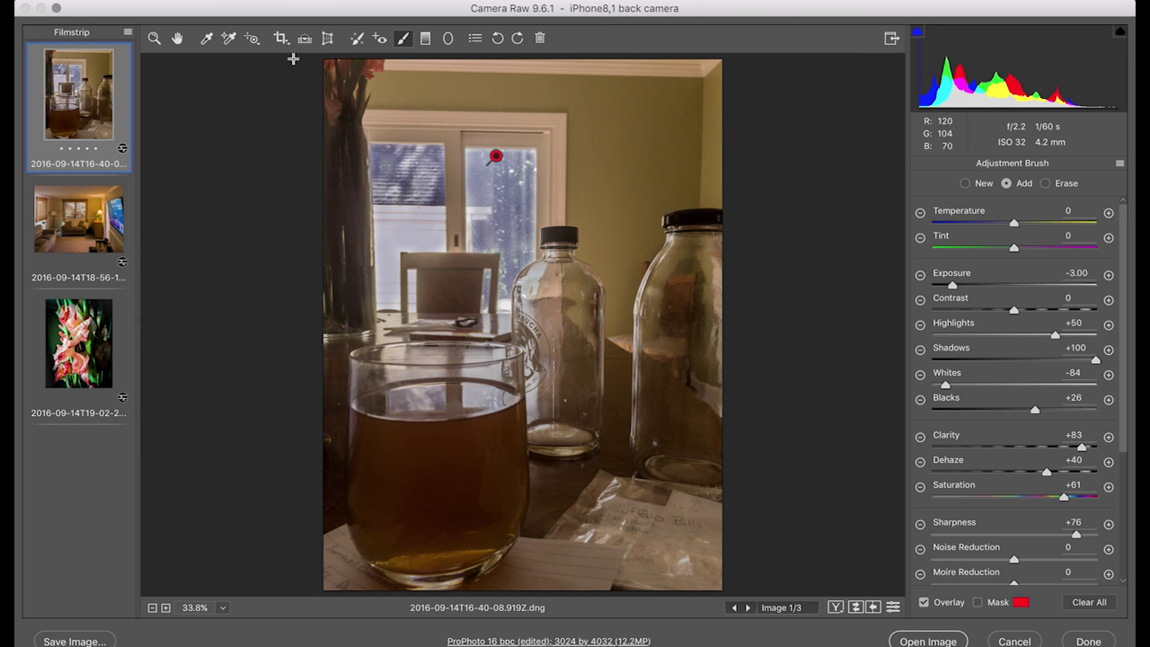
pyautogui.click(178, 39)
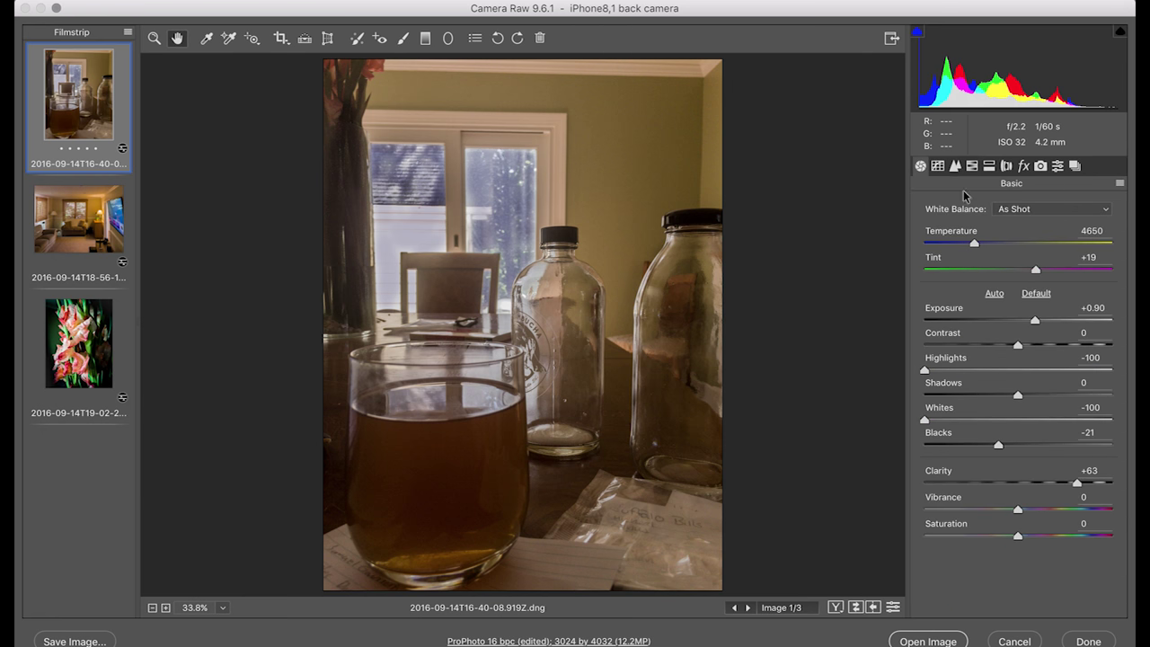
# Step: Sharpen the glass photo to Amount 89 with Masking 63
pyautogui.click(955, 166)
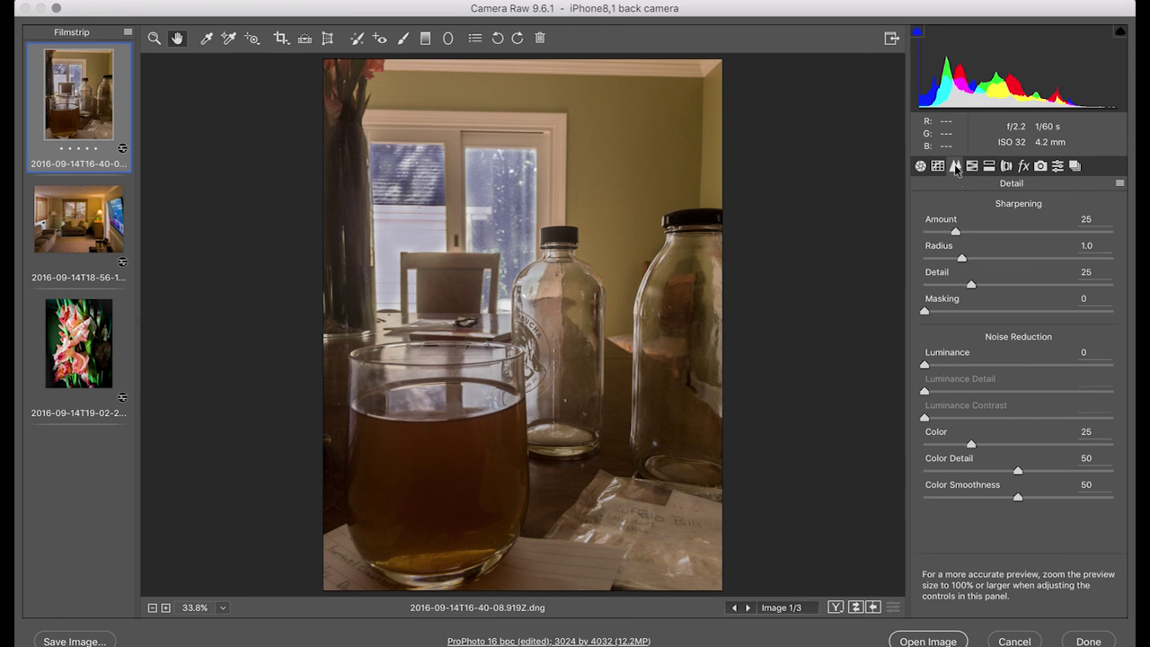
pyautogui.click(1030, 232)
pyautogui.moveTo(1030, 233); pyautogui.dragTo(1034, 232)
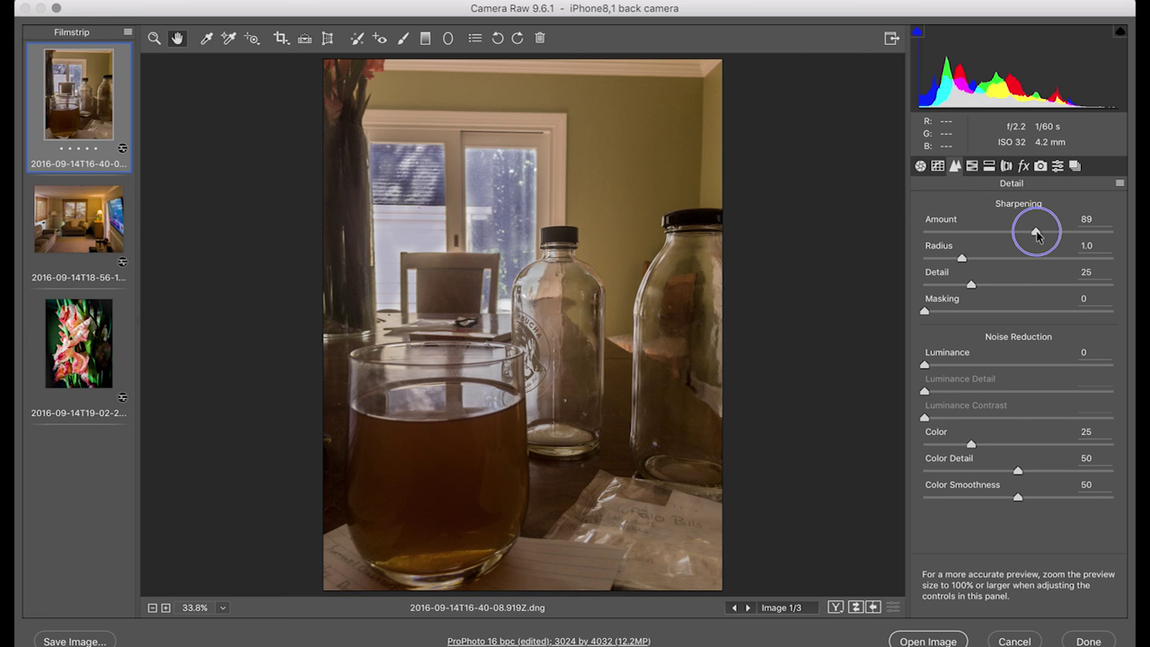
pyautogui.moveTo(1018, 310); pyautogui.dragTo(1042, 312)
# Step: Reduce noise with Luminance 49 and Color 66, then fit the whole photo in view
pyautogui.click(1016, 365)
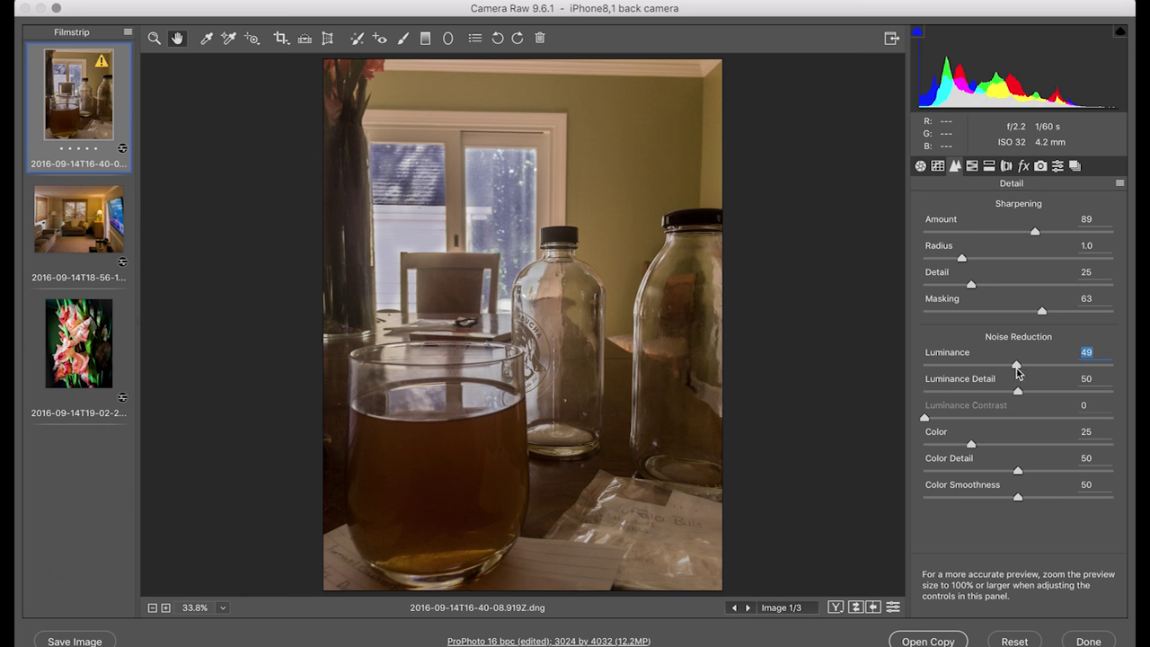
pyautogui.click(1026, 444)
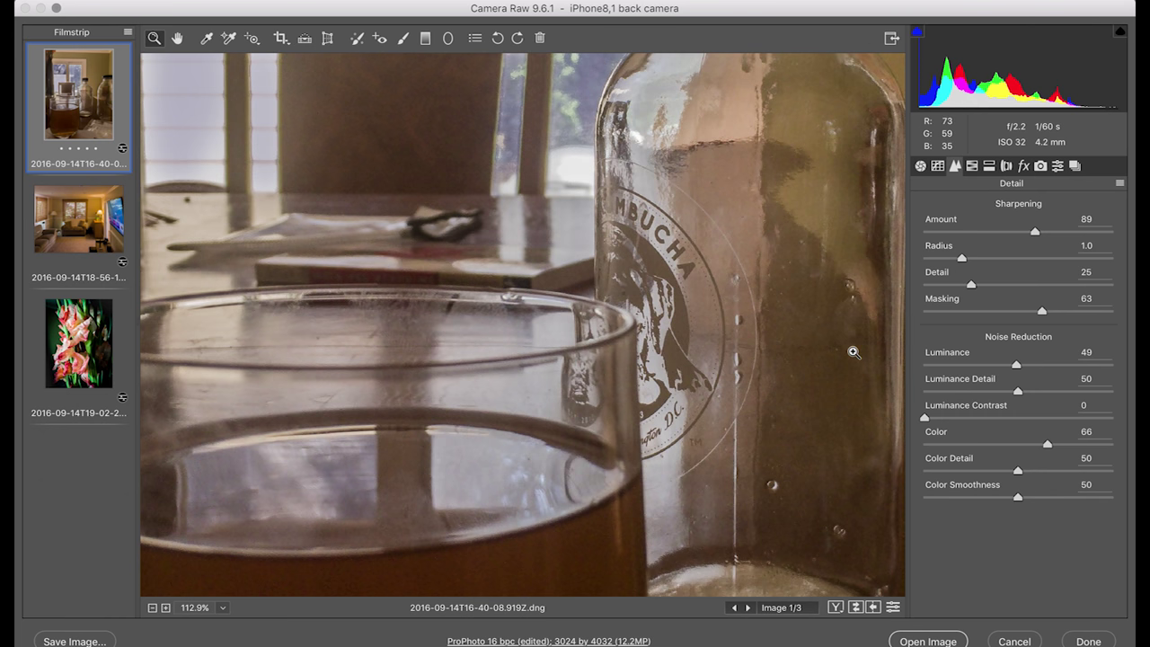
pyautogui.press('super+0')
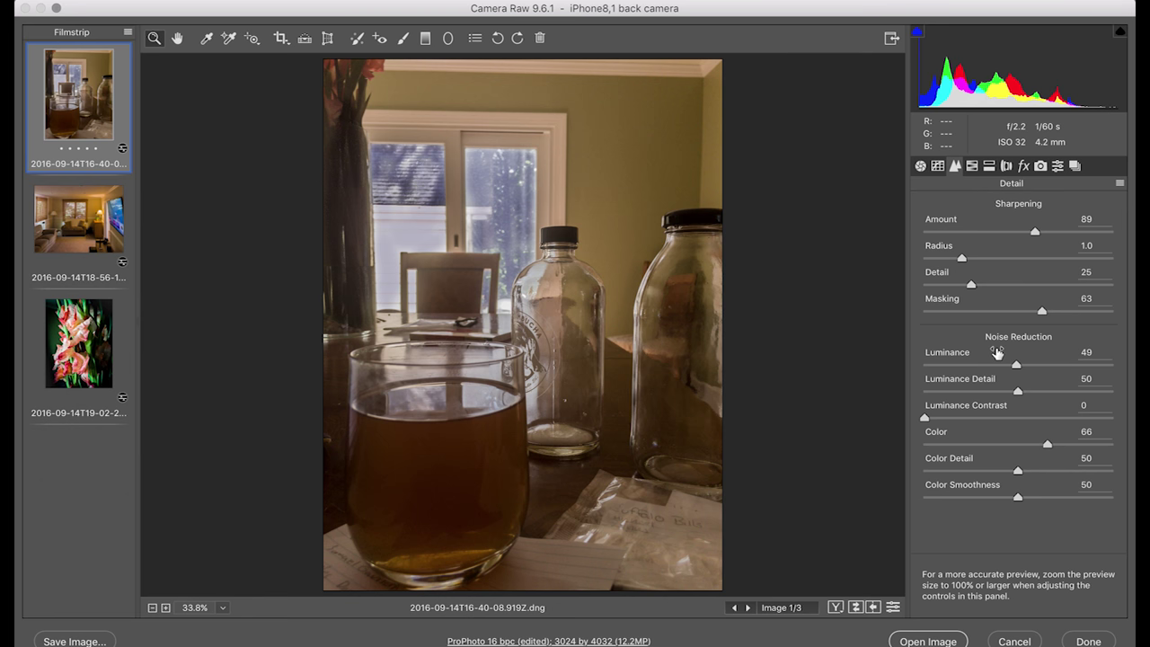
# Step: Level the glass photo automatically with the Upright Level correction
pyautogui.click(1007, 166)
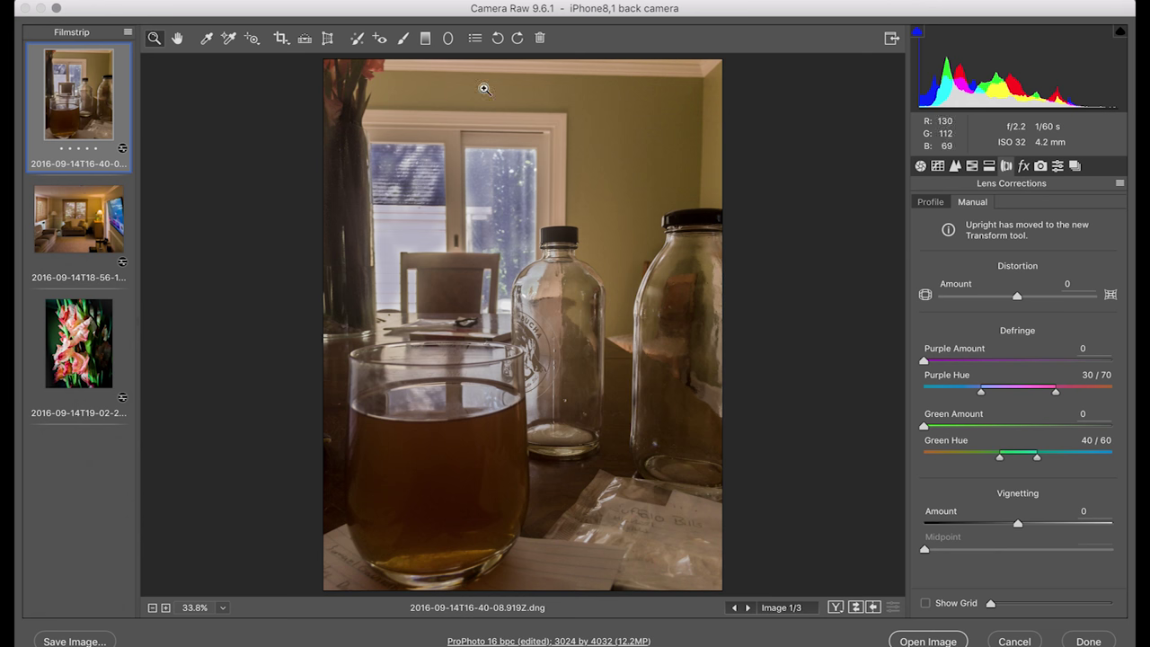
pyautogui.click(328, 39)
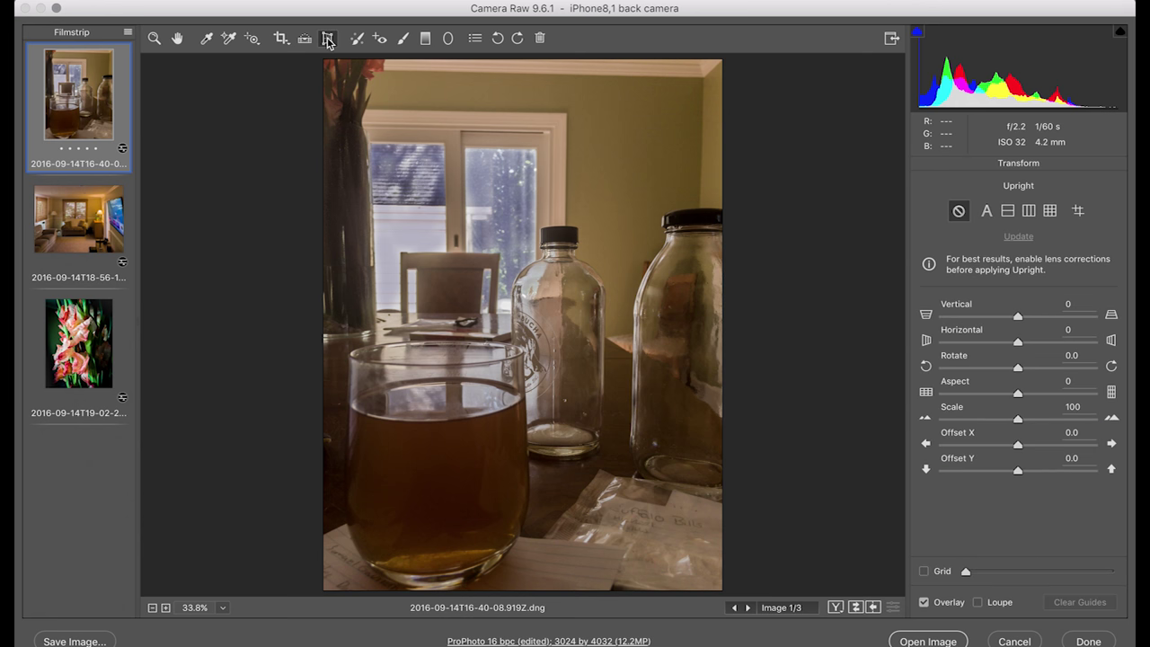
pyautogui.click(1007, 210)
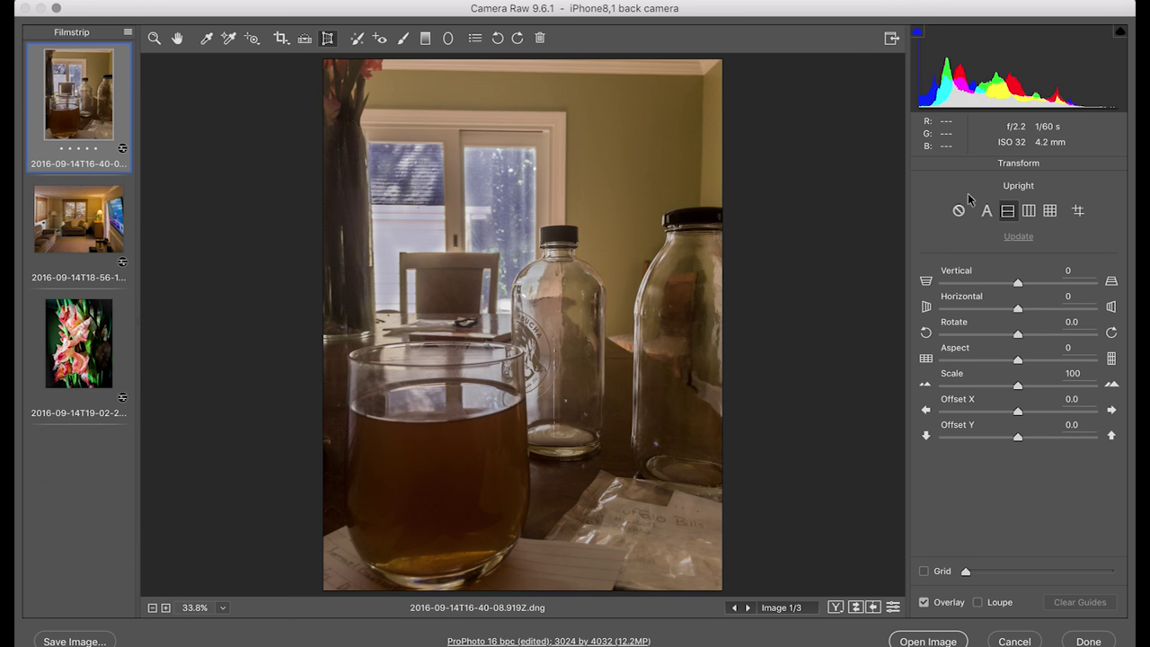
pyautogui.click(177, 36)
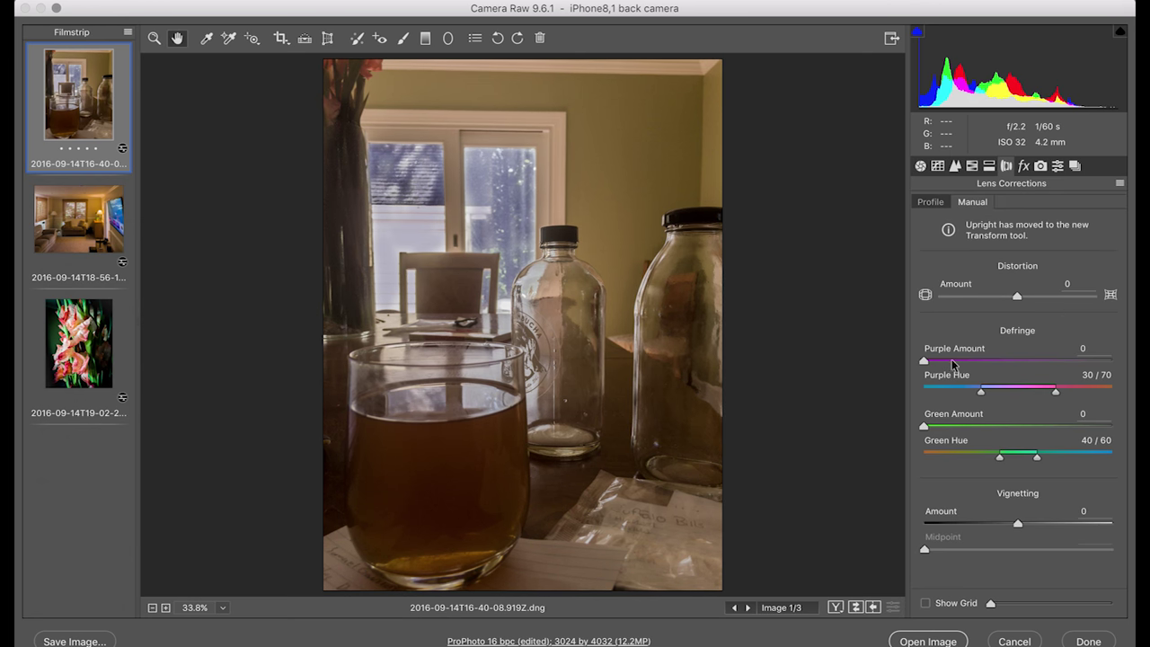
# Step: Set Vibrance to +56, Saturation to +28 and cool Temperature to 3800
pyautogui.click(920, 166)
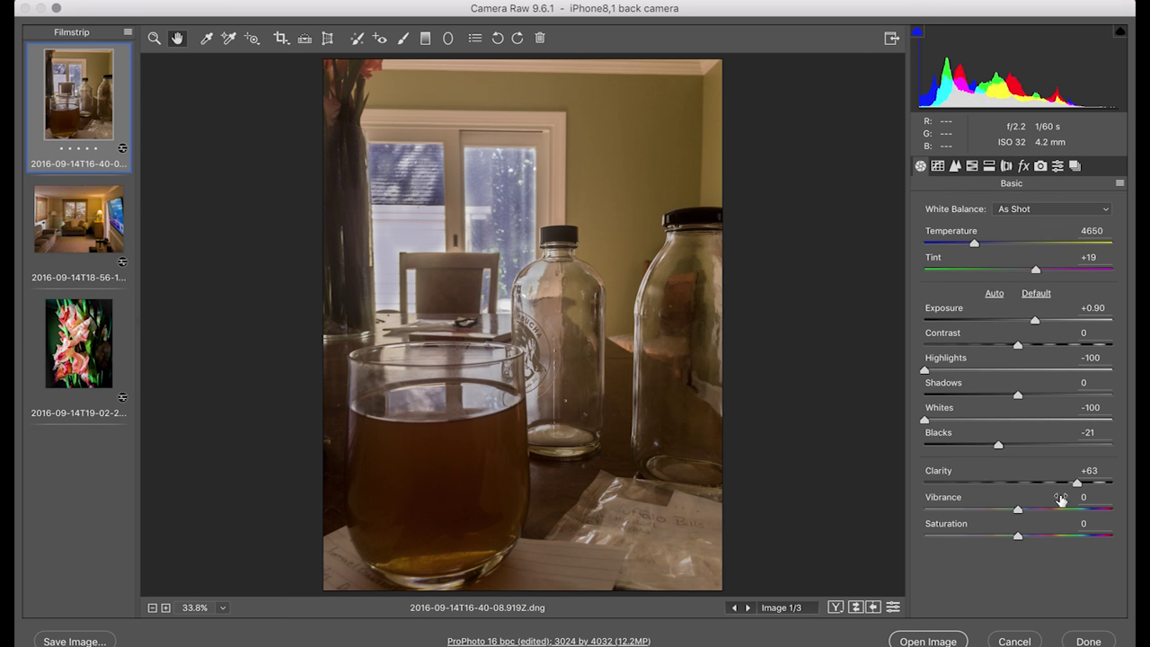
pyautogui.click(1068, 509)
pyautogui.click(1057, 536)
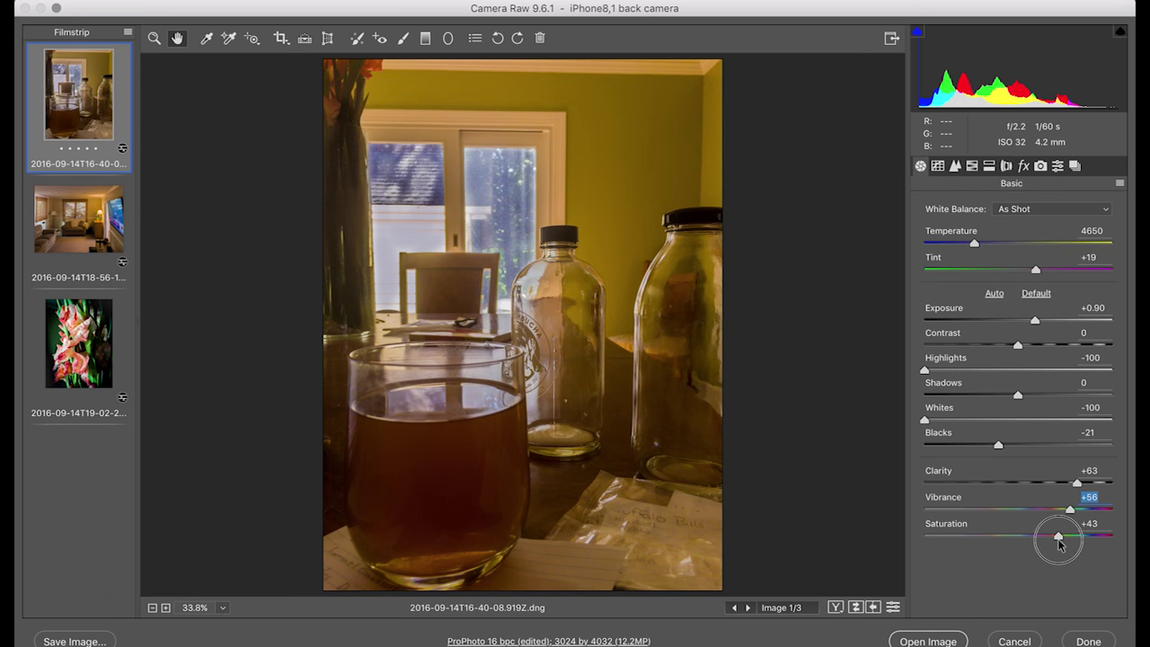
pyautogui.moveTo(1057, 541); pyautogui.dragTo(1046, 546)
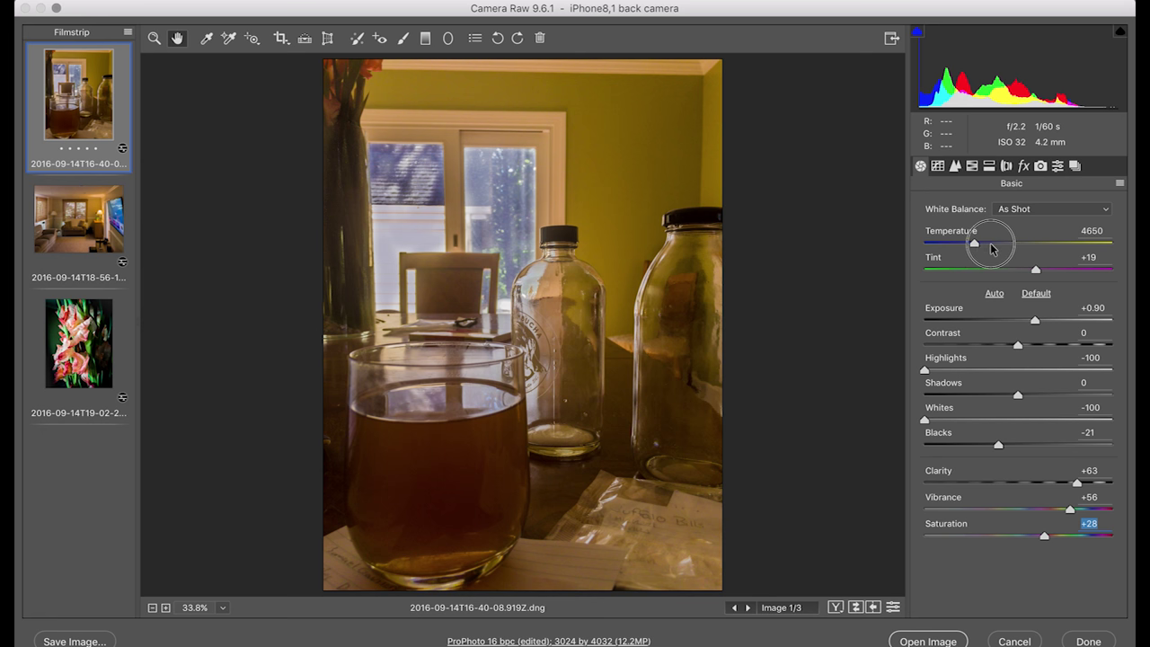
pyautogui.moveTo(991, 244); pyautogui.dragTo(955, 251)
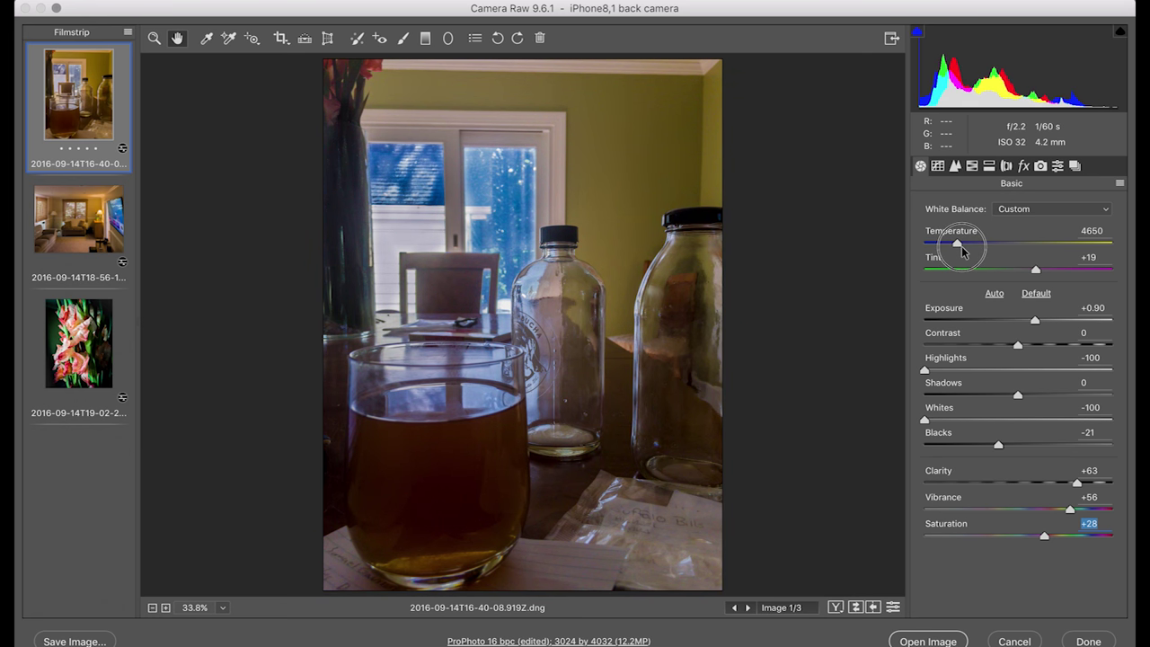
pyautogui.click(962, 250)
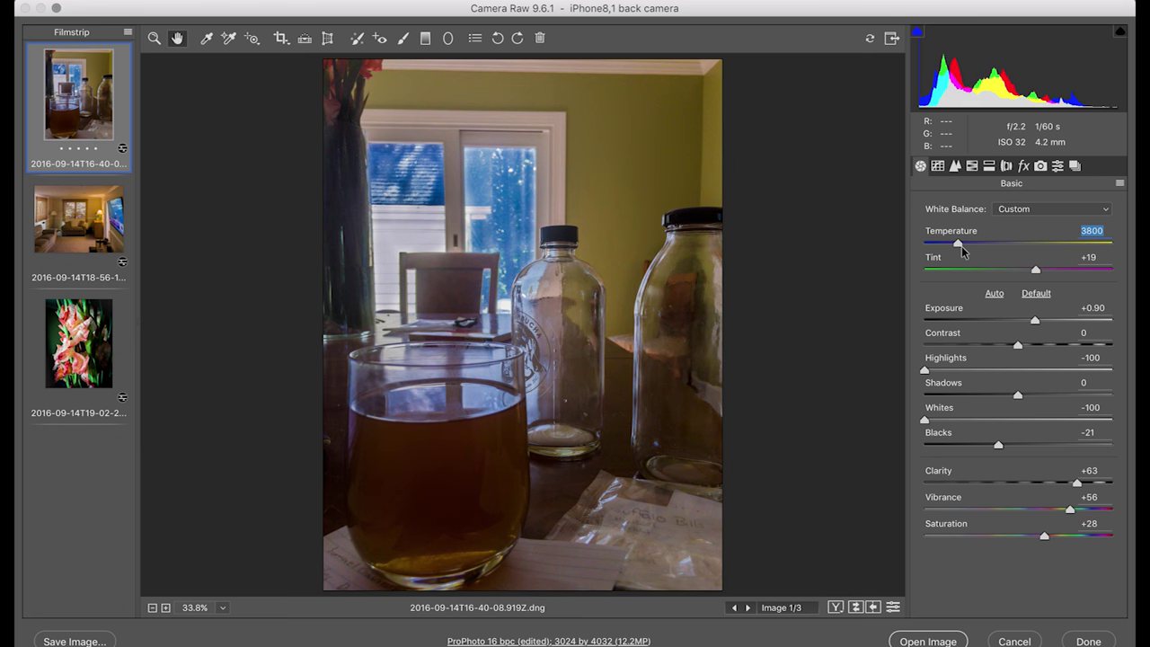